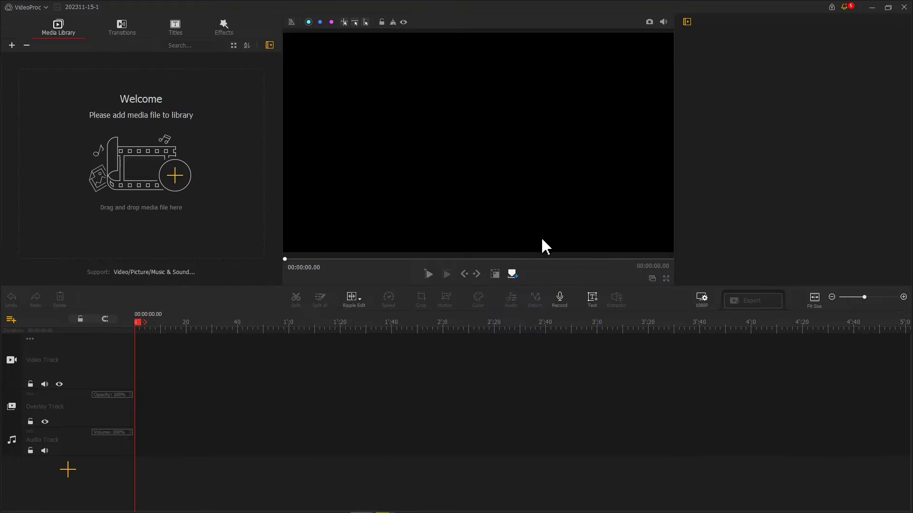
Add a Text clip and clear its placeholder text.
click(590, 298)
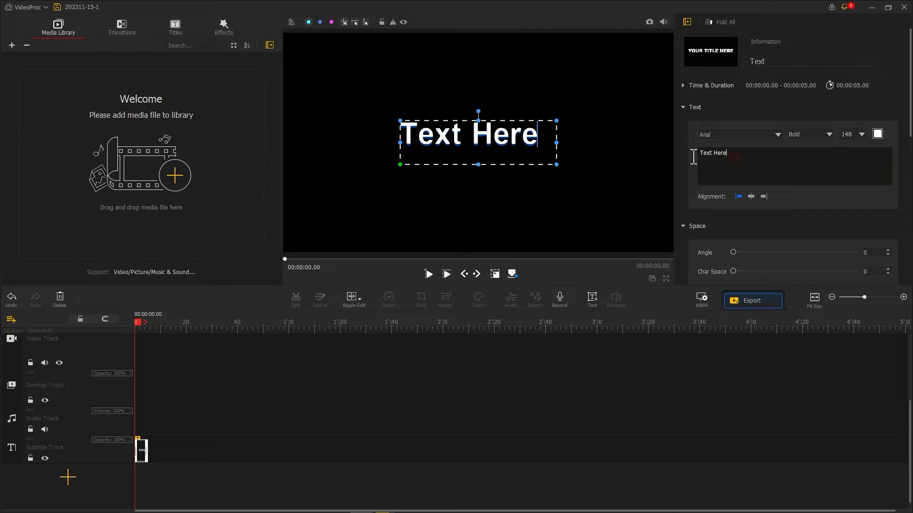
key(ctrl+a)
key(BackSpace)
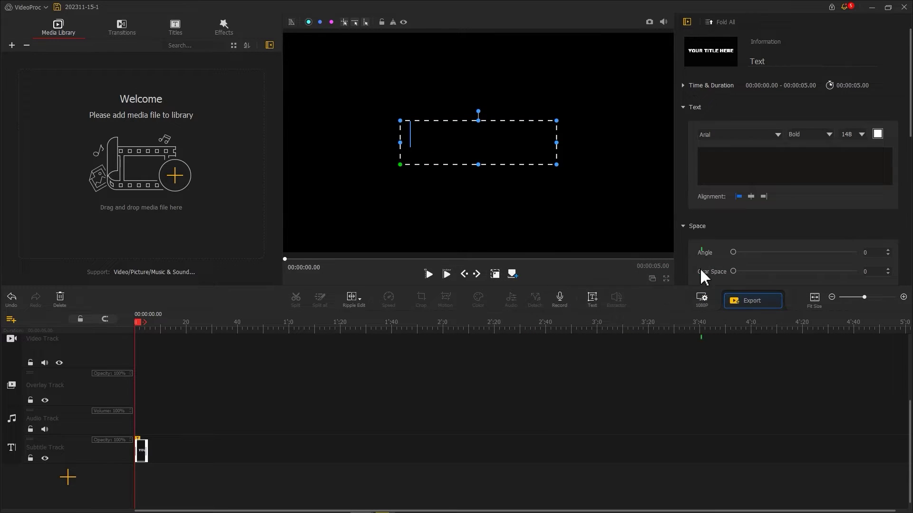
Set the 1080P background to a custom blue and import a snapshot PNG into the Media Library.
click(702, 298)
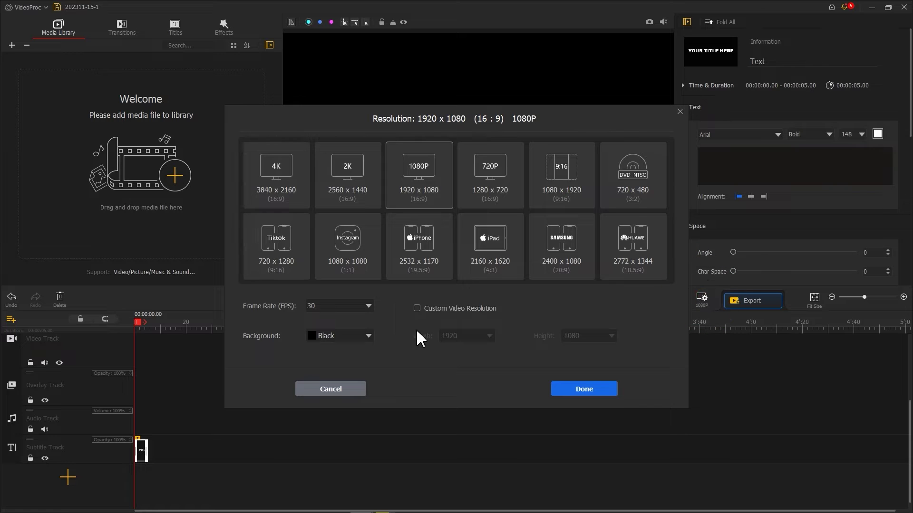
click(369, 335)
click(365, 352)
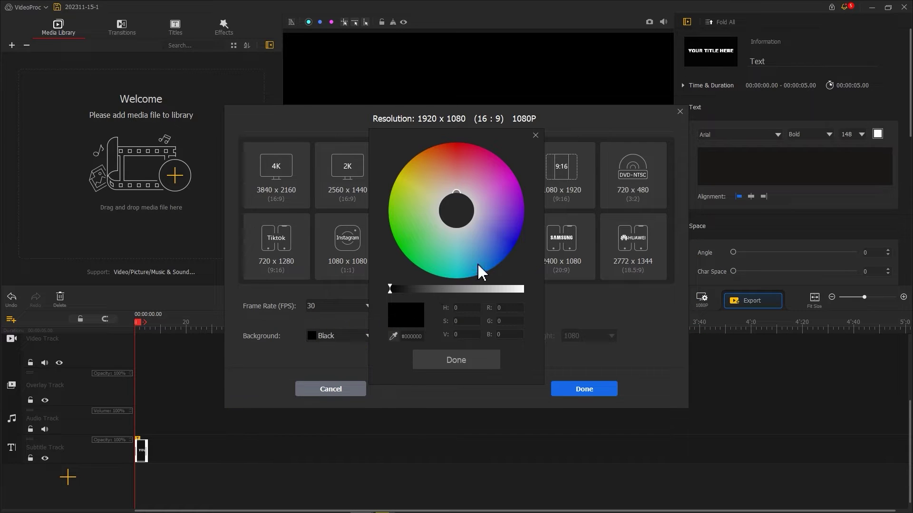
click(509, 253)
click(486, 354)
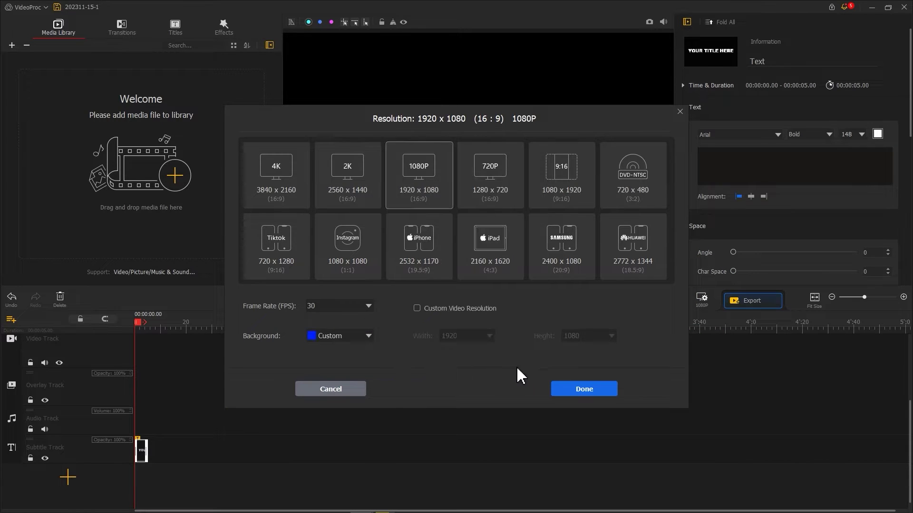
click(577, 388)
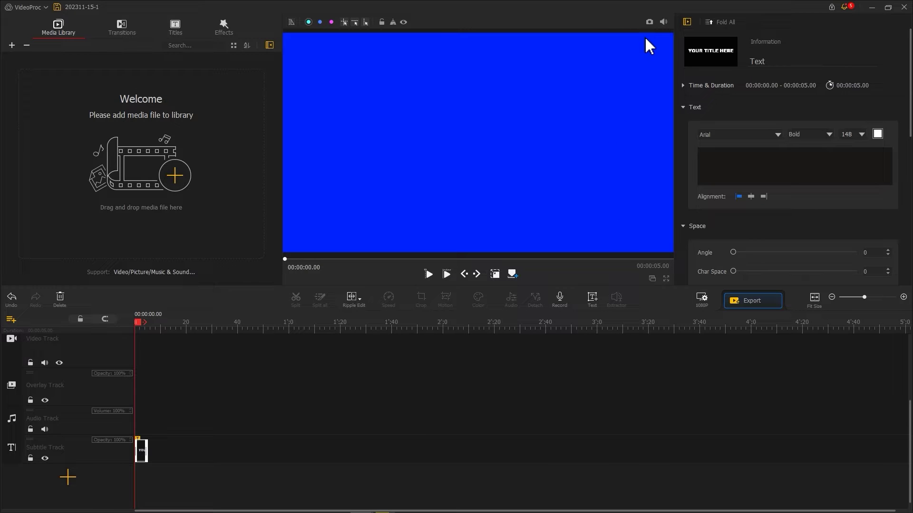
click(648, 22)
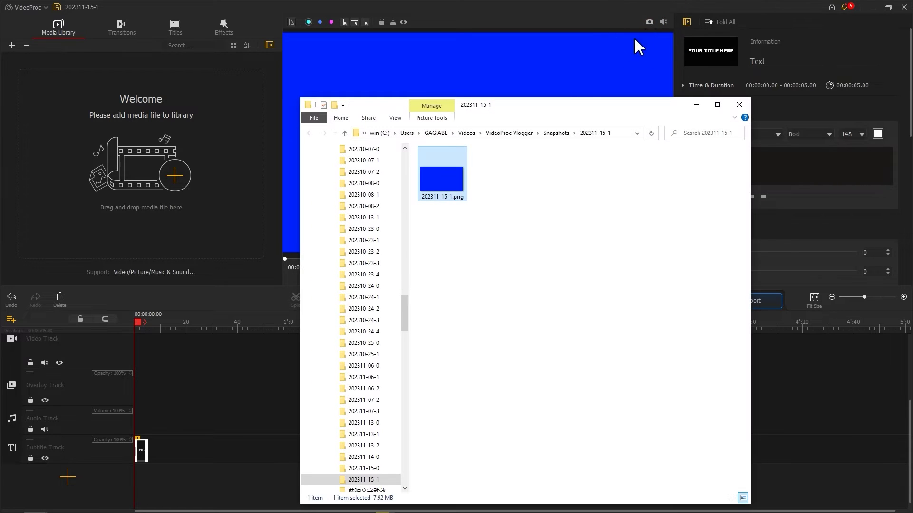
drag(424, 166, 214, 190)
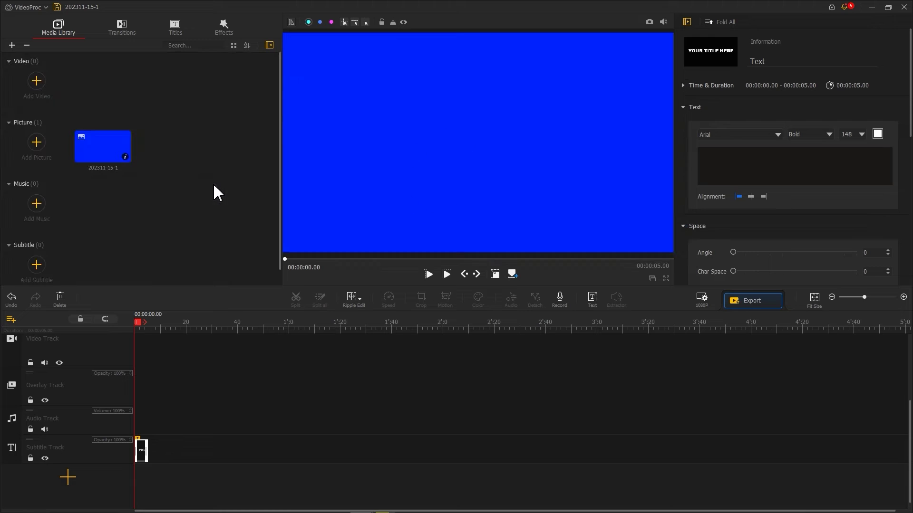
Change the project background to a custom bright green.
click(701, 300)
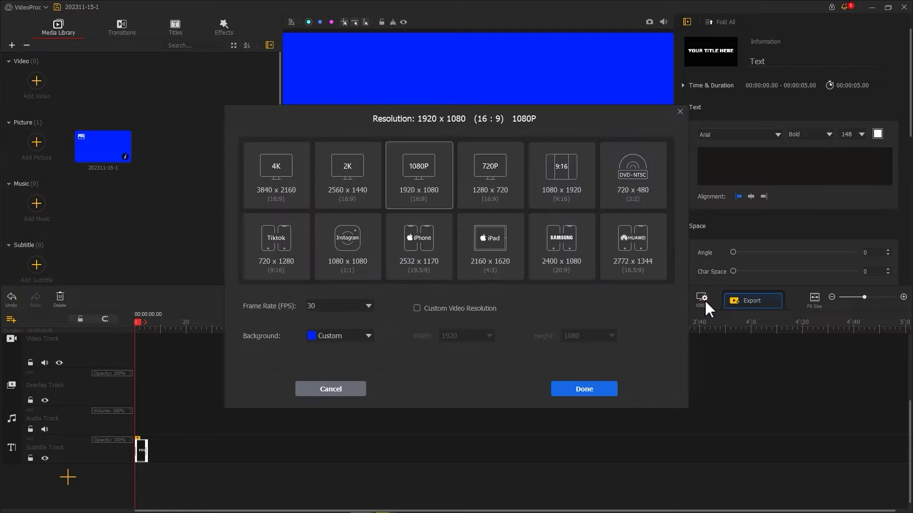
click(369, 337)
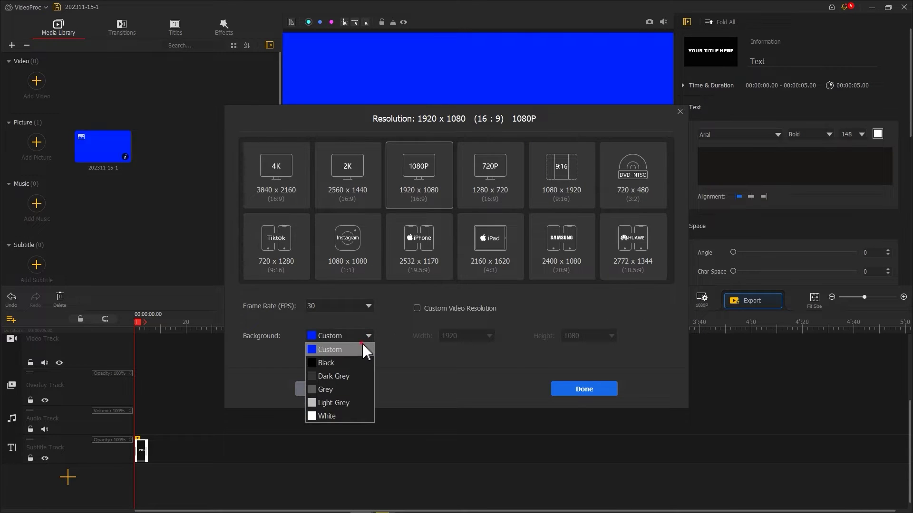
click(365, 351)
click(395, 241)
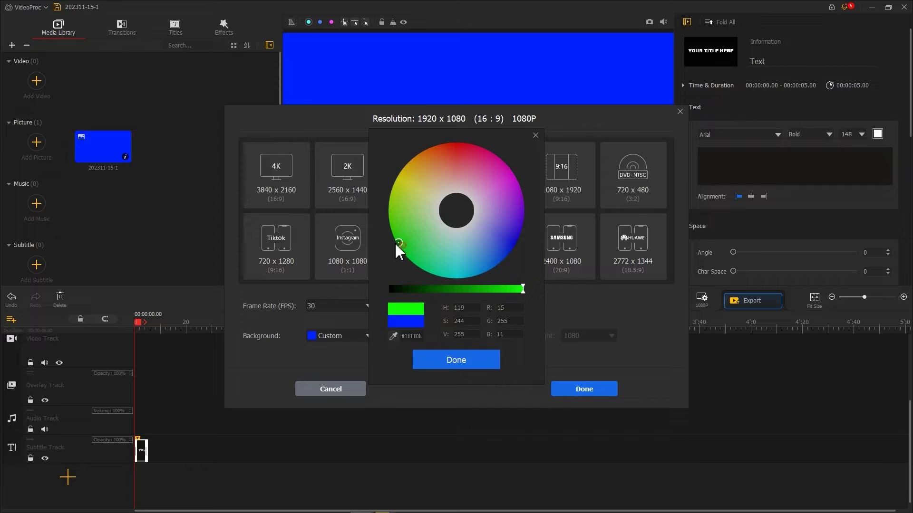
click(448, 361)
click(583, 389)
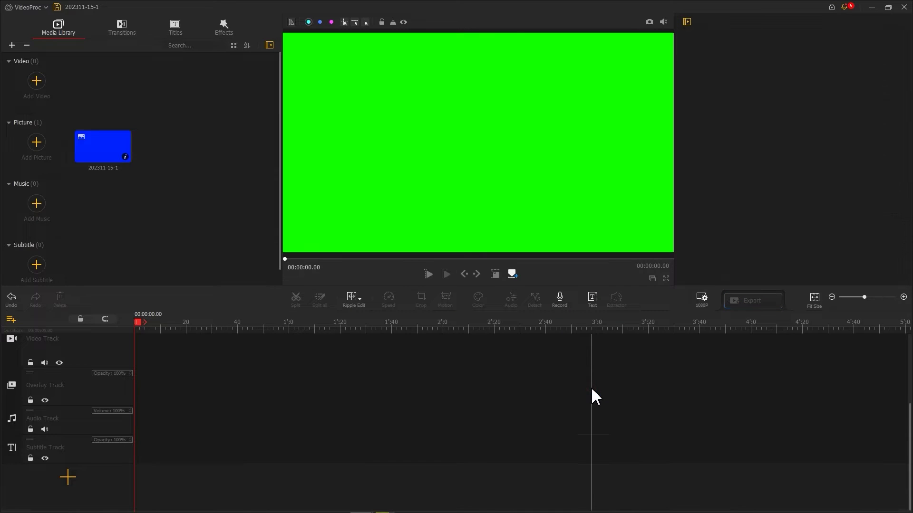
Place the blue picture on the Overlay Track and apply the Mask effect.
drag(91, 157, 138, 394)
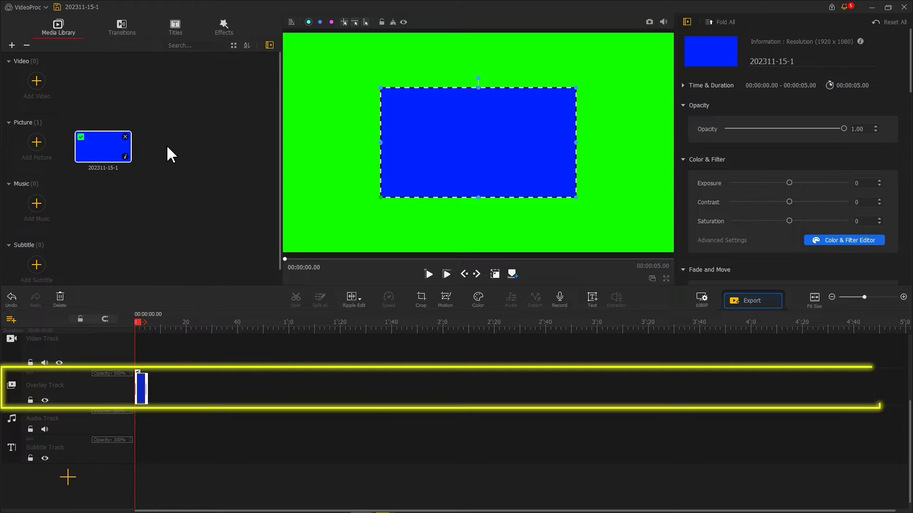
click(222, 27)
scroll(123, 189, down, 3)
scroll(122, 193, down, 3)
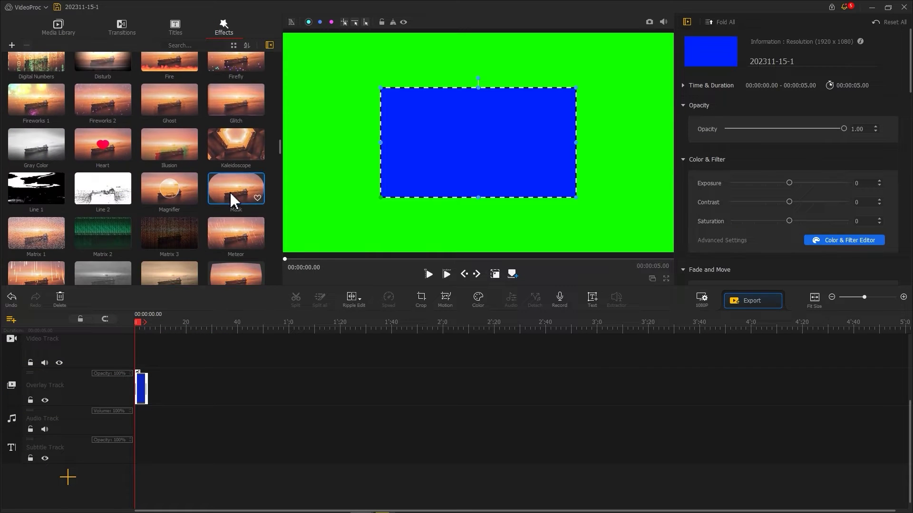
click(229, 191)
drag(230, 191, 137, 423)
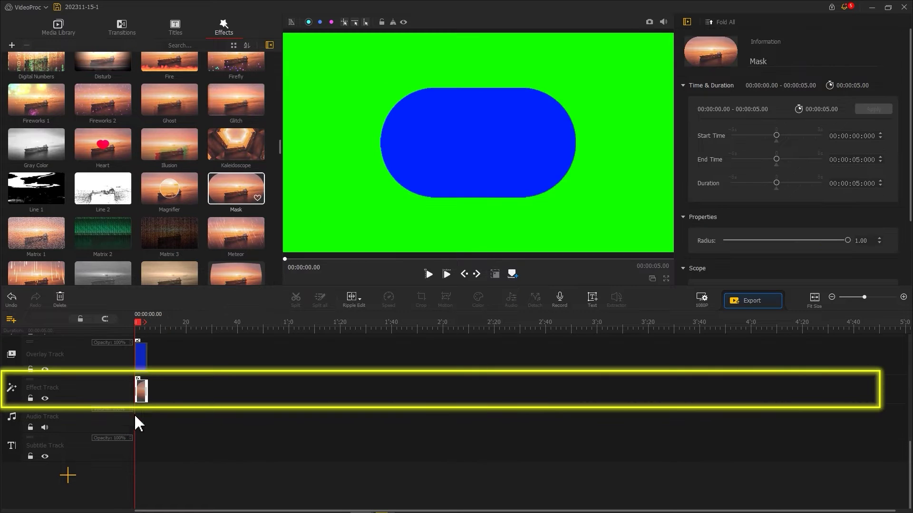
Move the rounded blue shape to the upper right and stretch it to full frame height.
click(423, 163)
drag(444, 175, 540, 113)
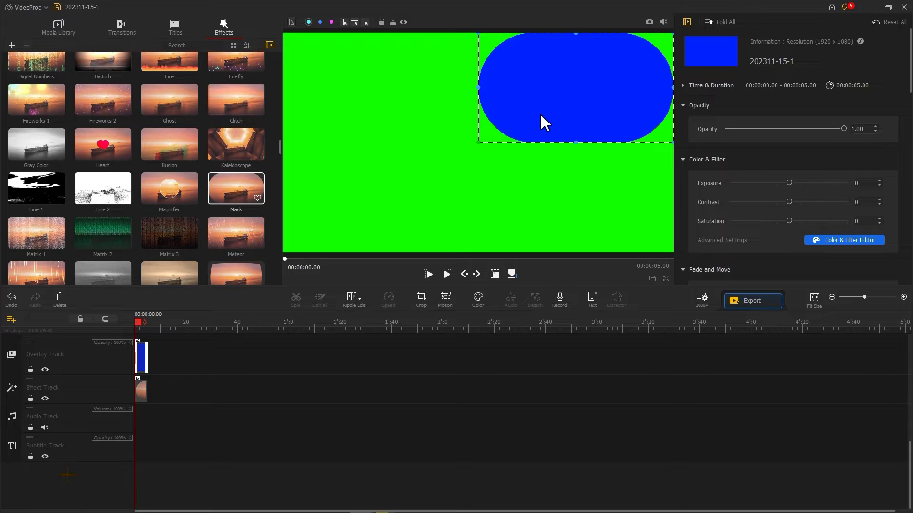
drag(576, 142, 579, 252)
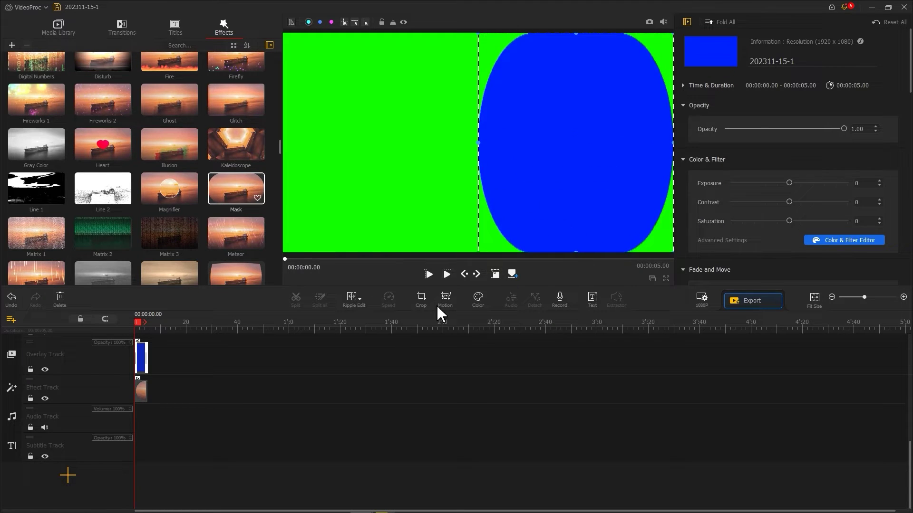
drag(10, 401, 10, 437)
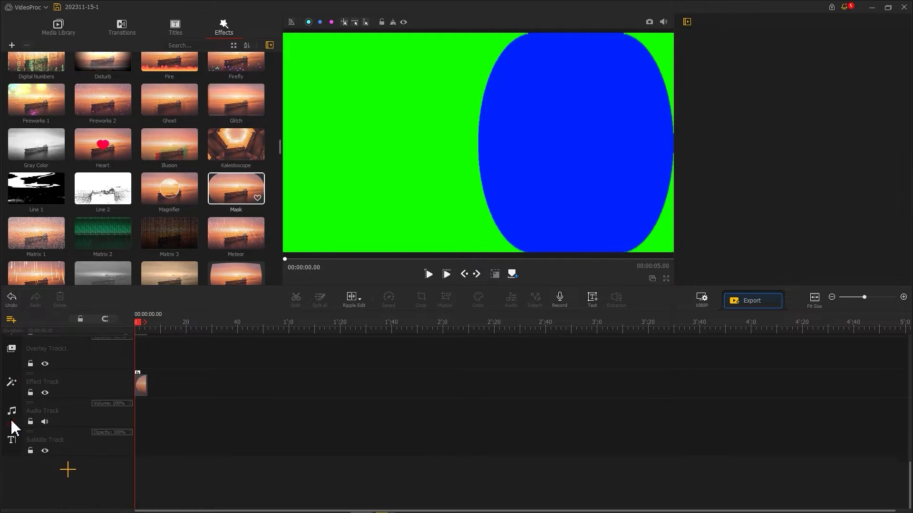
Add two more blue picture copies on Overlay Track1 and Overlay Track2.
scroll(231, 408, up, 2)
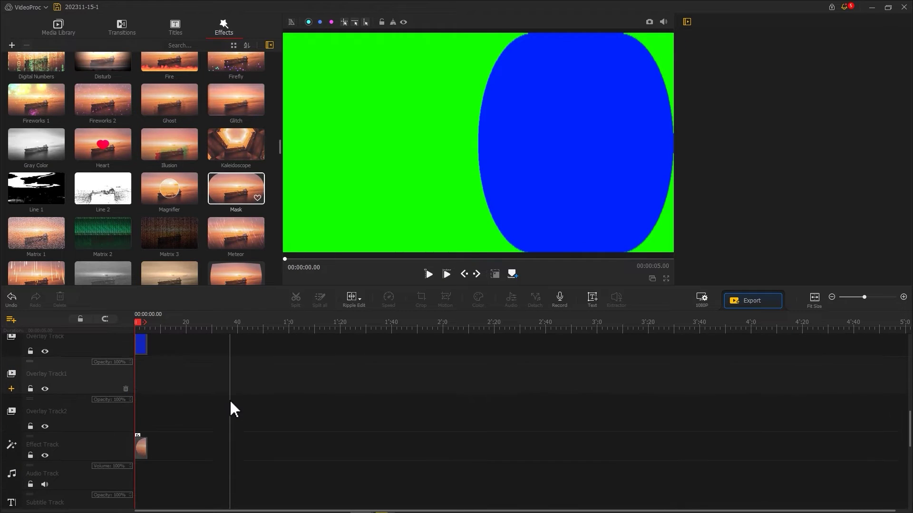
click(62, 34)
drag(103, 147, 141, 456)
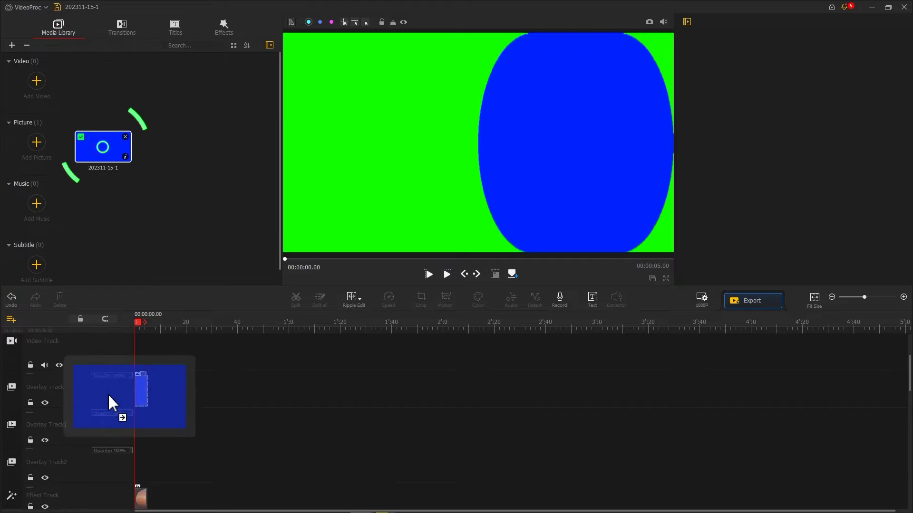
drag(102, 146, 140, 501)
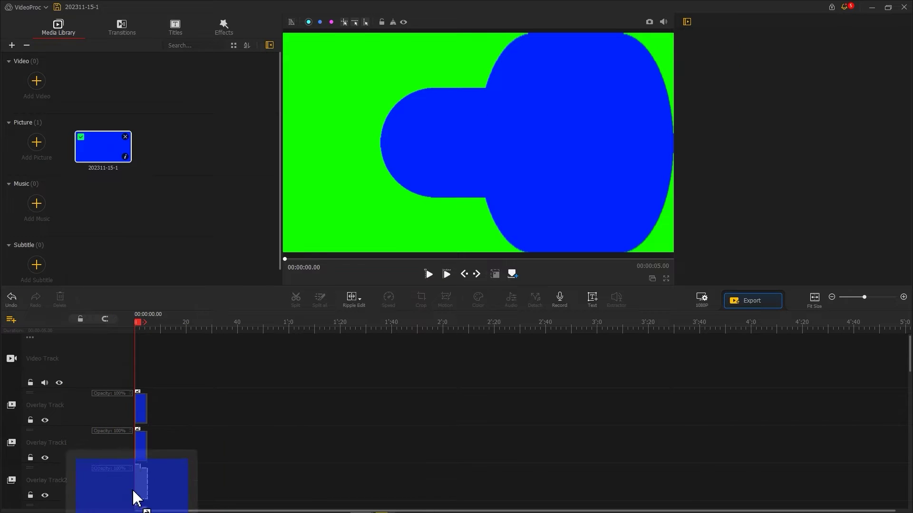
Exclude the Overlay Track1 copy from the Mask's Scope.
click(140, 460)
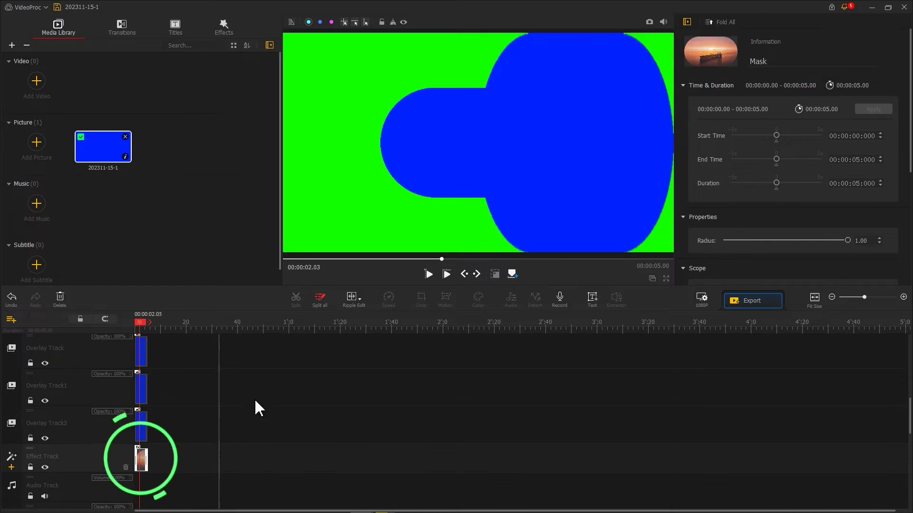
scroll(718, 228, down, 4)
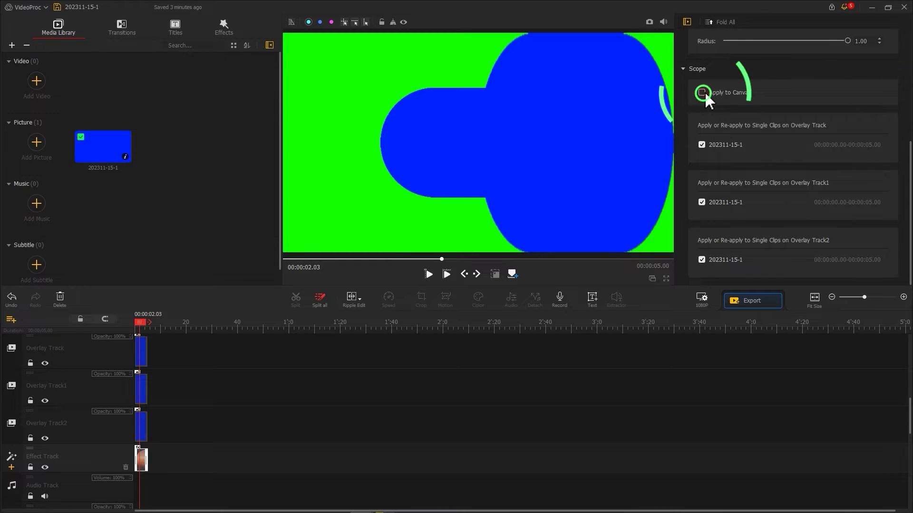
click(701, 202)
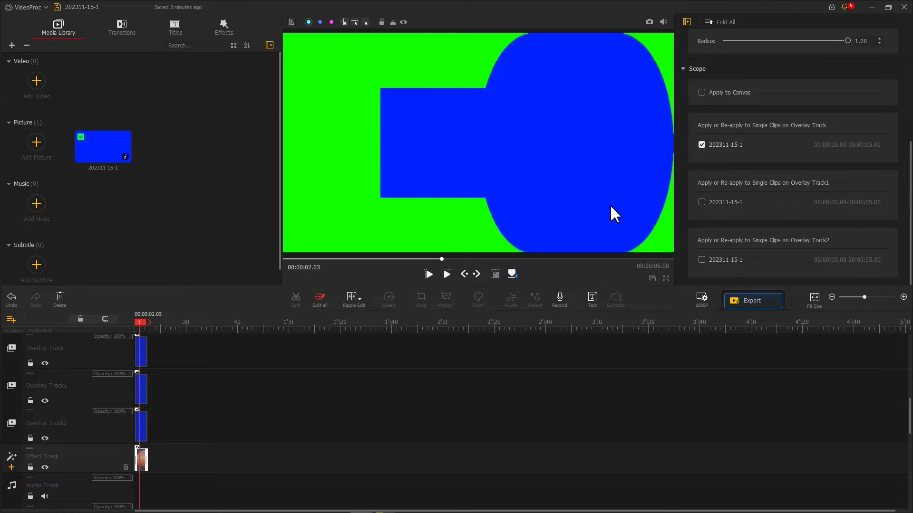
Move the square blue copies to the top-right and lower-right corners.
click(477, 152)
drag(477, 153, 540, 86)
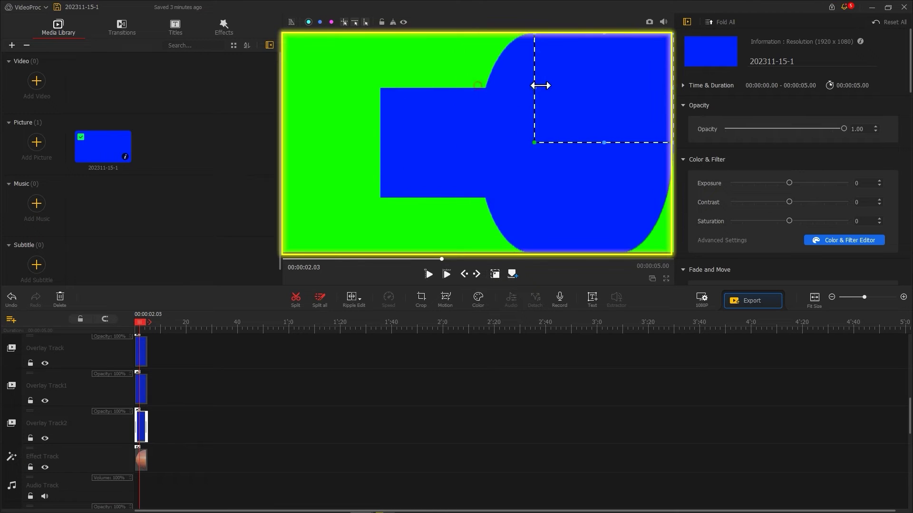
mouse_move(490, 114)
mouse_down()
mouse_move(550, 157)
mouse_move(647, 202)
mouse_move(597, 196)
mouse_up()
click(474, 183)
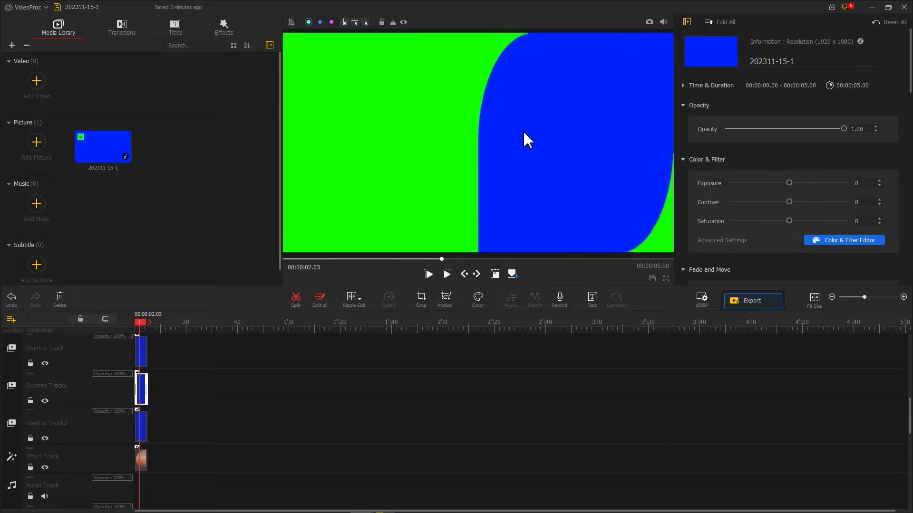
Snapshot the green-blue layout into the library, delete all timeline clips, and add the vlog video.
click(650, 22)
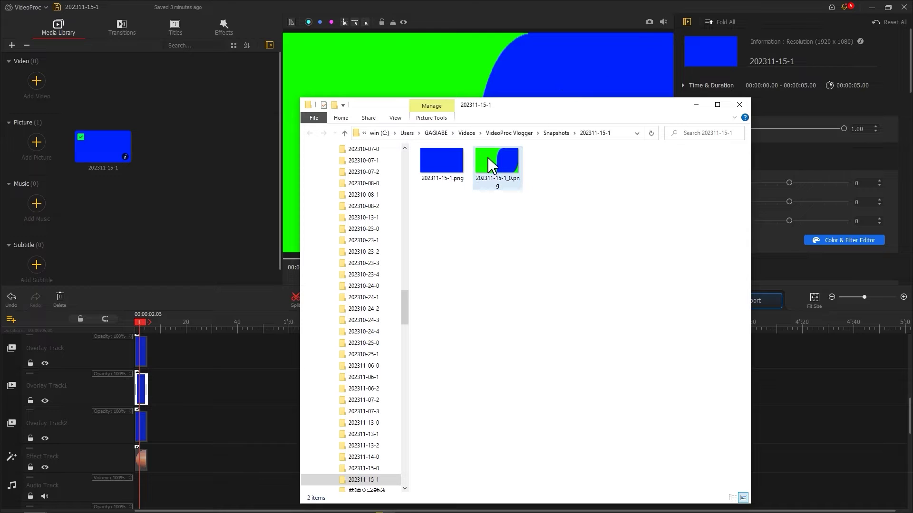
drag(488, 166, 187, 178)
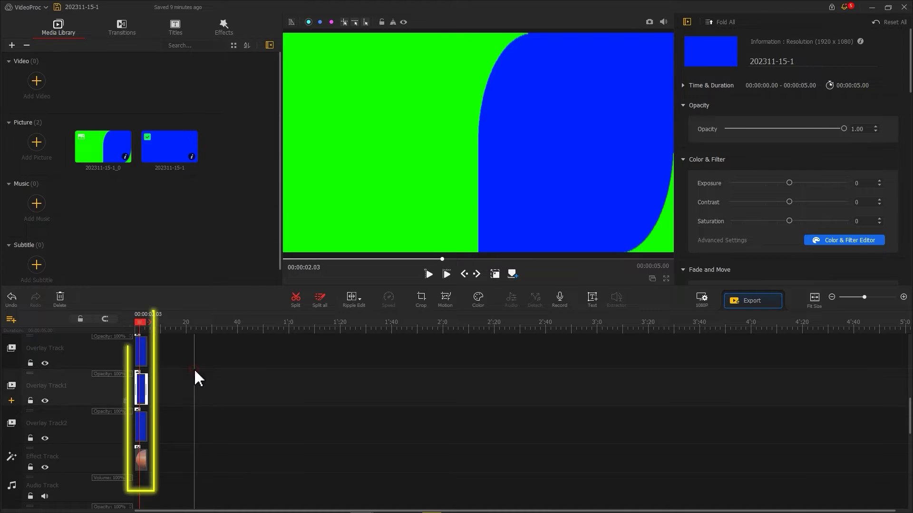
click(171, 364)
click(60, 300)
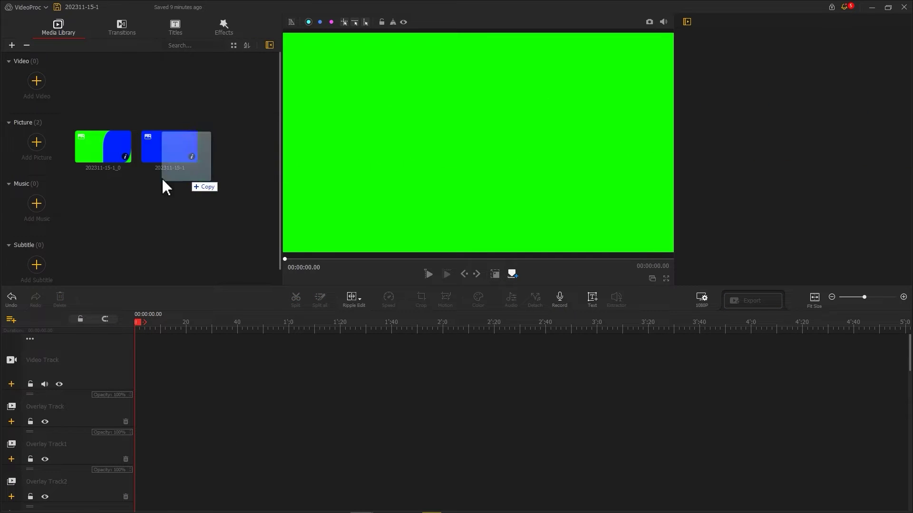
drag(637, 128, 163, 183)
Place the vlog clip on the video track and trim it to about 6 seconds.
drag(102, 86, 163, 351)
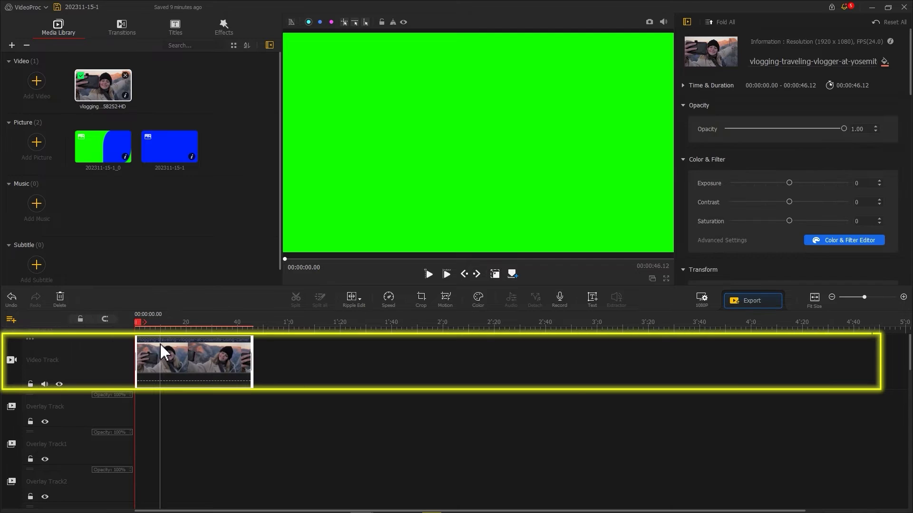
scroll(409, 331, up, 5)
drag(409, 331, 496, 332)
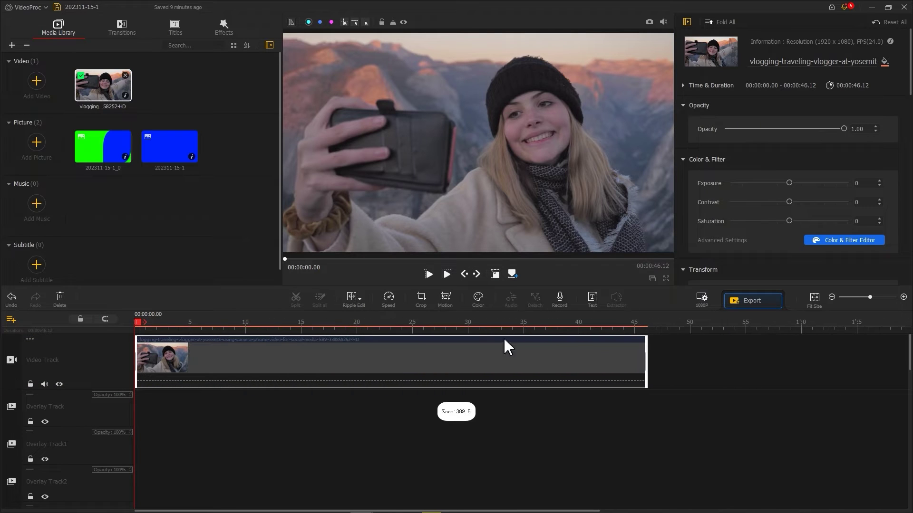
drag(645, 362, 202, 365)
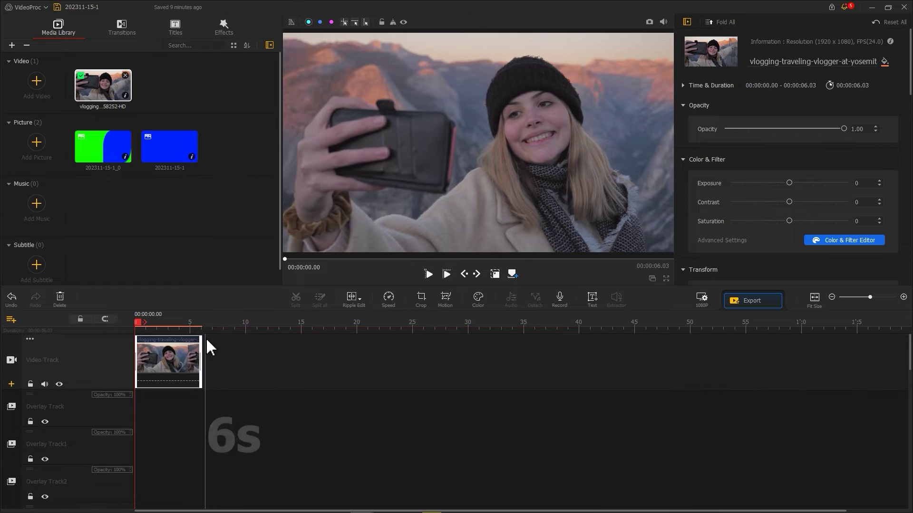
Put the green-and-blue picture on the Overlay Track at the start.
scroll(230, 328, up, 5)
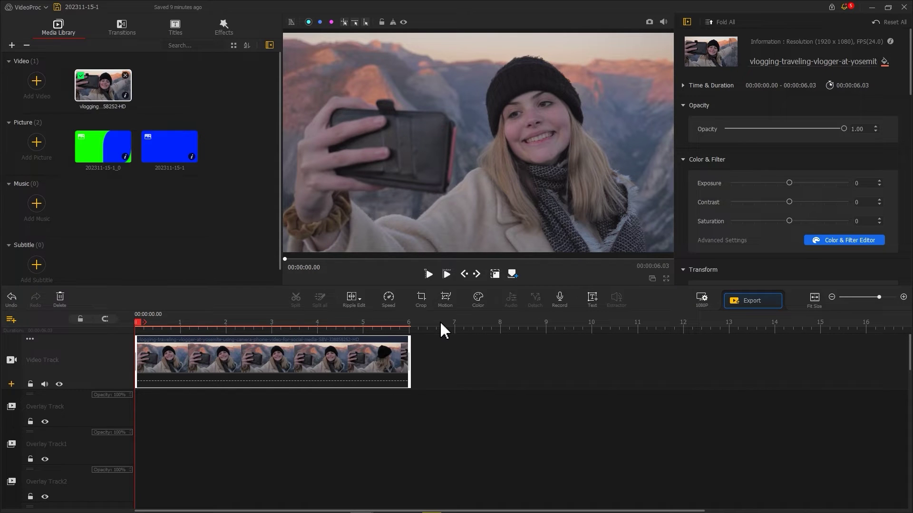
click(113, 157)
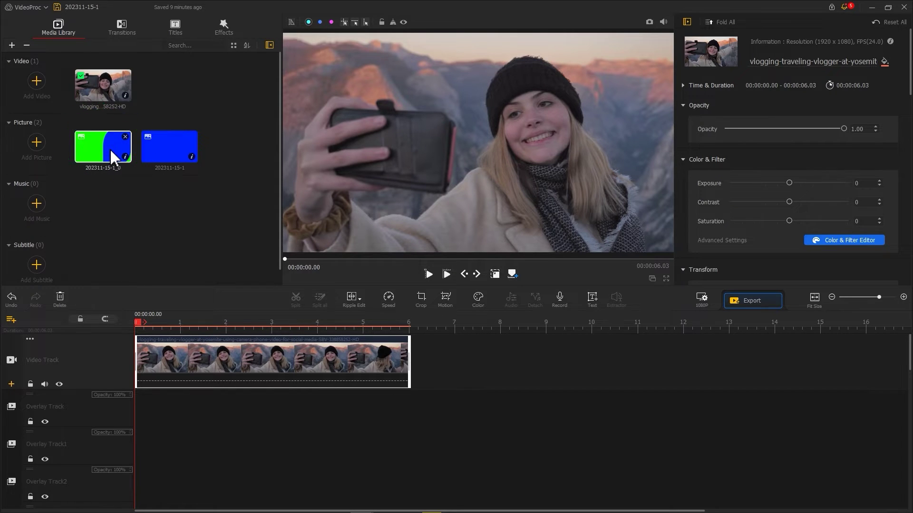
drag(112, 157, 145, 423)
scroll(686, 205, down, 5)
Fit the green-blue overlay to screen width and enable Chroma Key with blue as the key colour.
scroll(713, 209, down, 1)
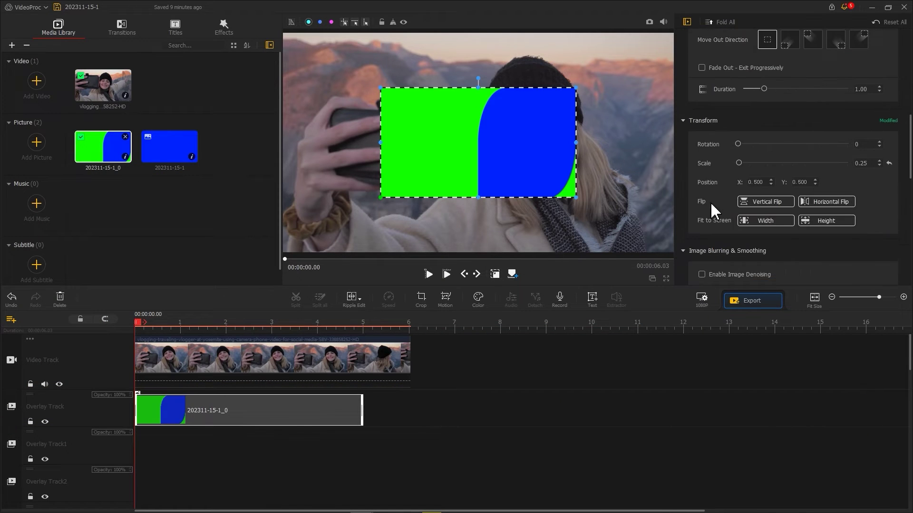
click(765, 221)
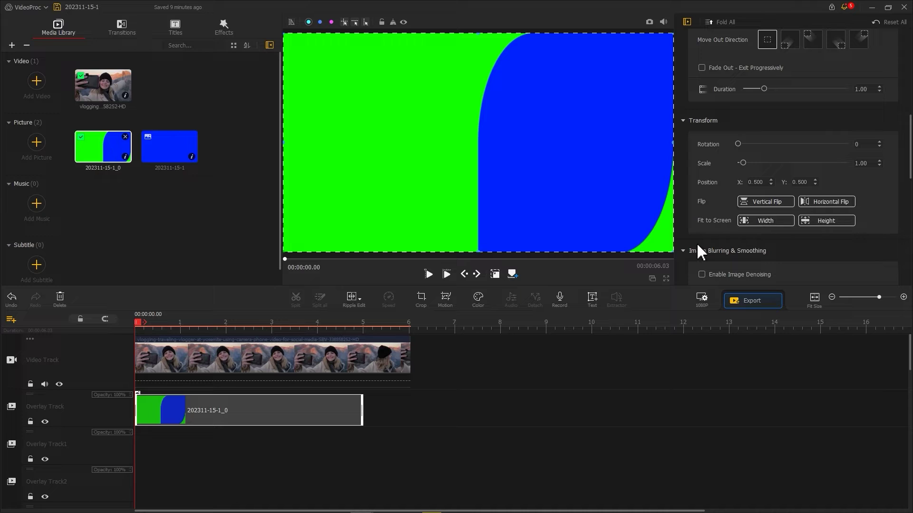
scroll(686, 263, down, 3)
scroll(686, 264, down, 4)
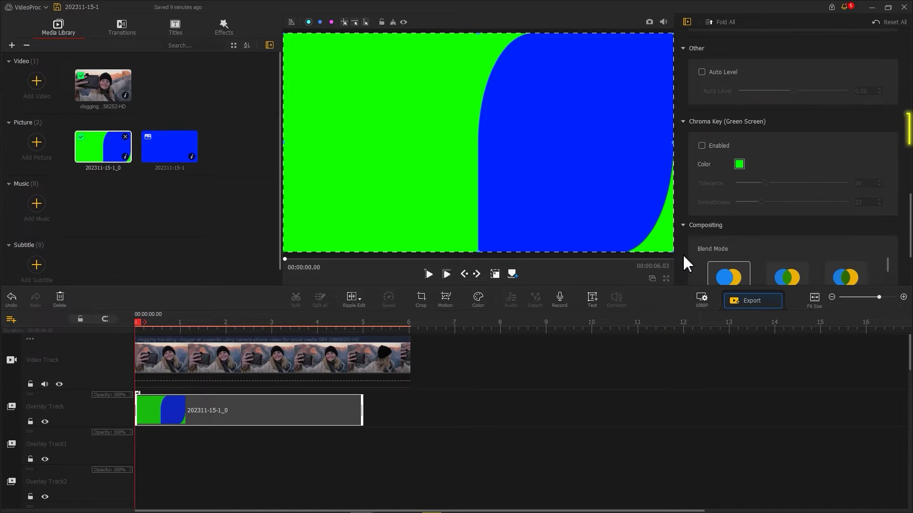
click(738, 164)
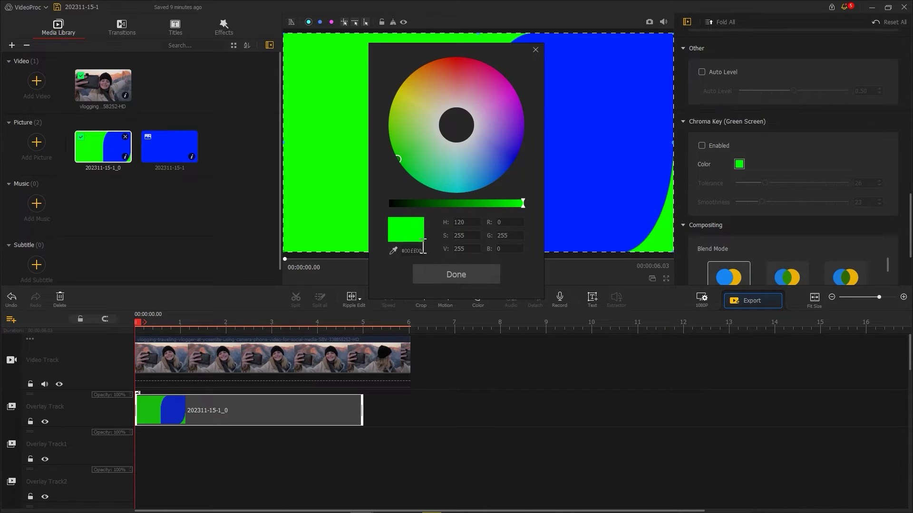
click(567, 201)
click(494, 273)
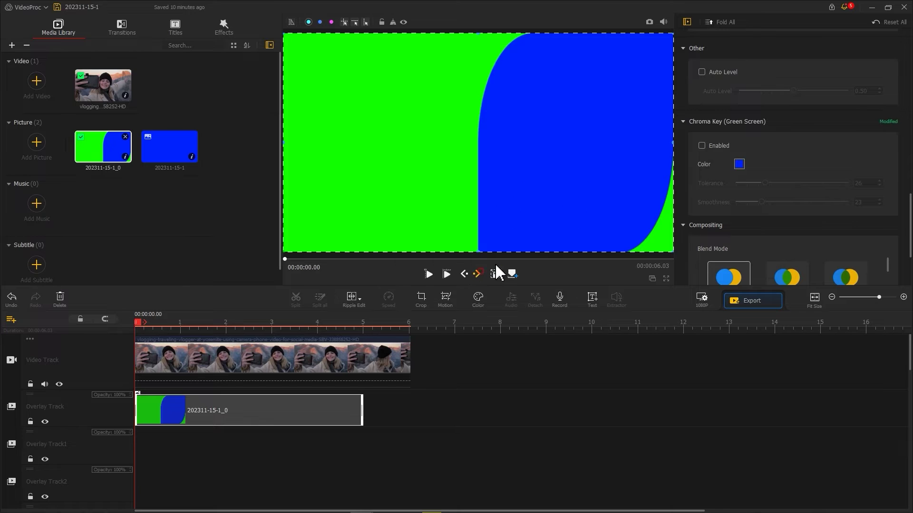
click(702, 145)
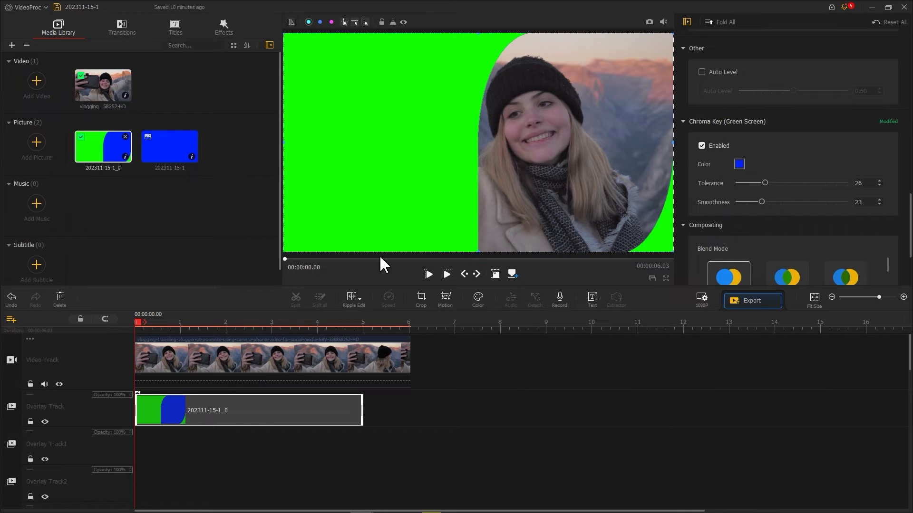
click(154, 369)
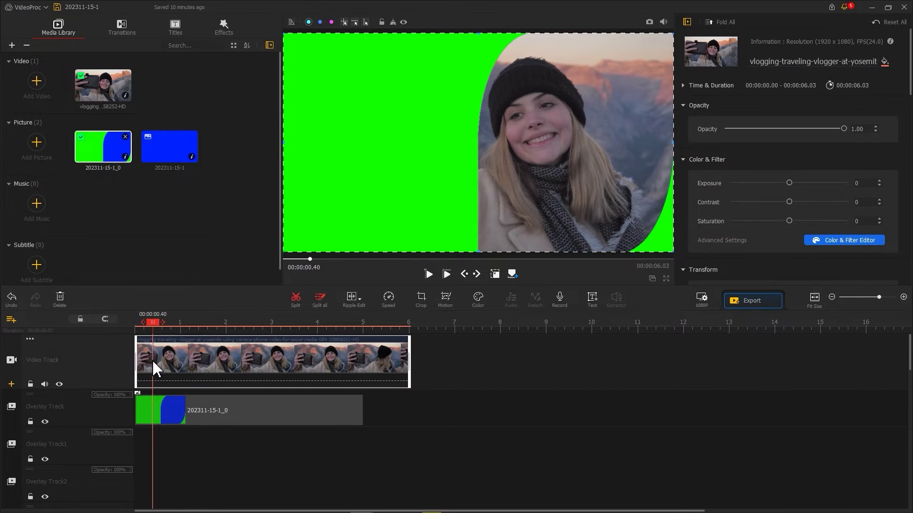
click(443, 298)
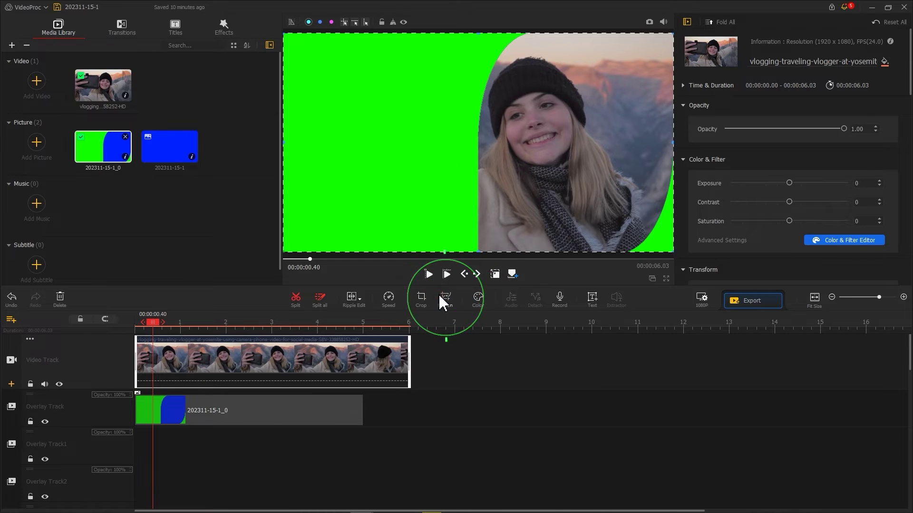
Add a 0s keyframe with the full-frame vlog pushed below the frame.
click(343, 288)
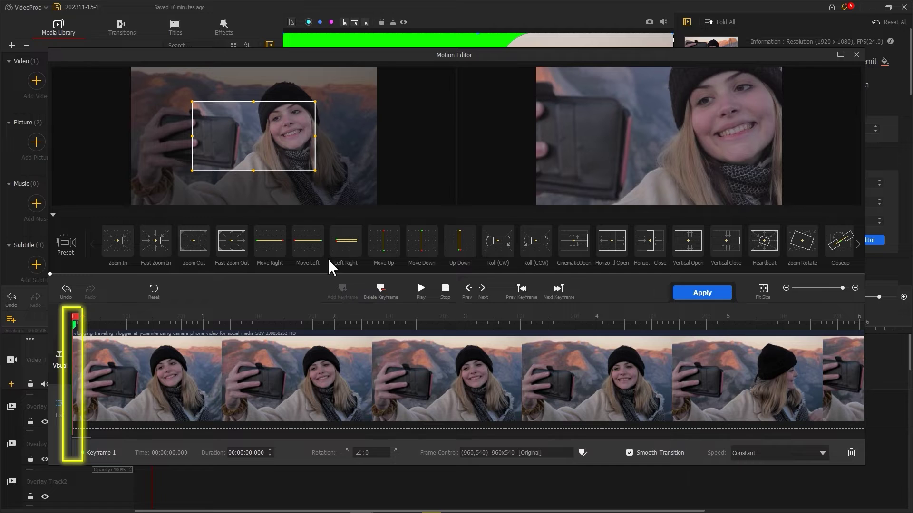
drag(270, 155, 209, 189)
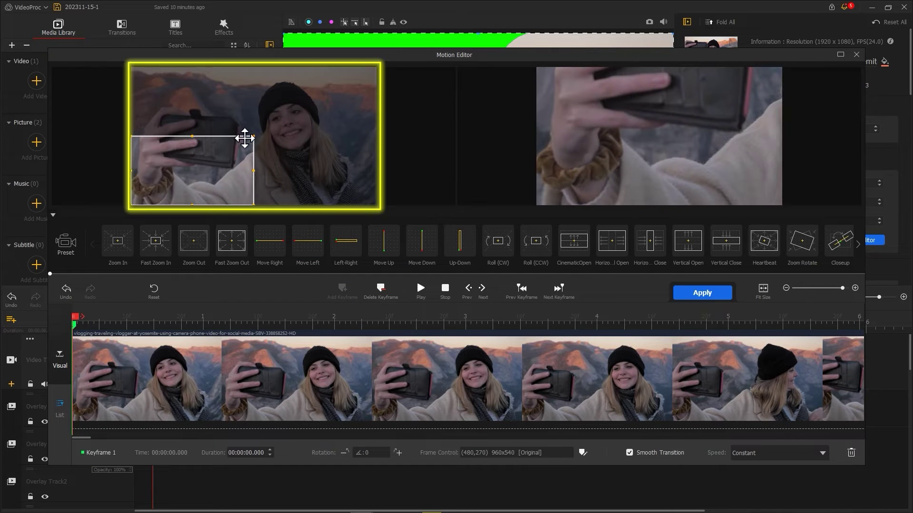
drag(254, 137, 351, 70)
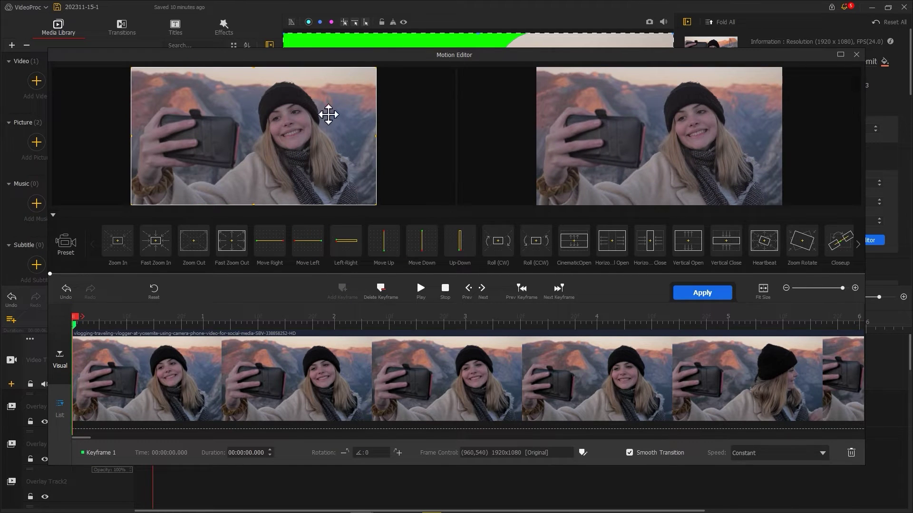
drag(327, 126, 328, 270)
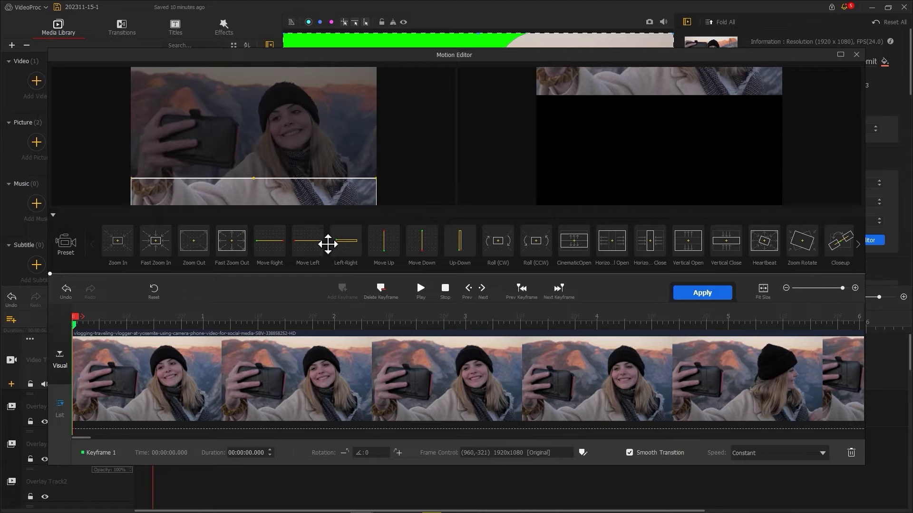
Add a 1s keyframe bringing the vlog into full view, eased with Smooth Speed Down 1.
drag(76, 318, 209, 320)
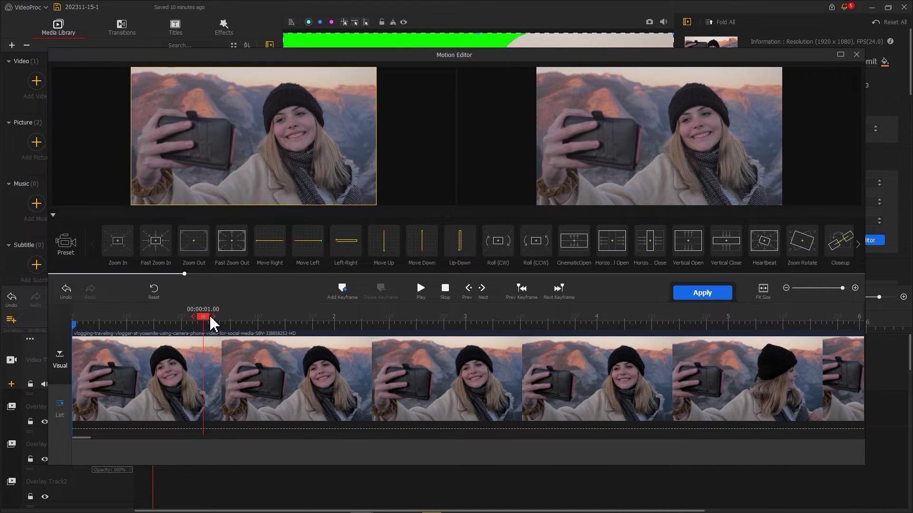
click(340, 289)
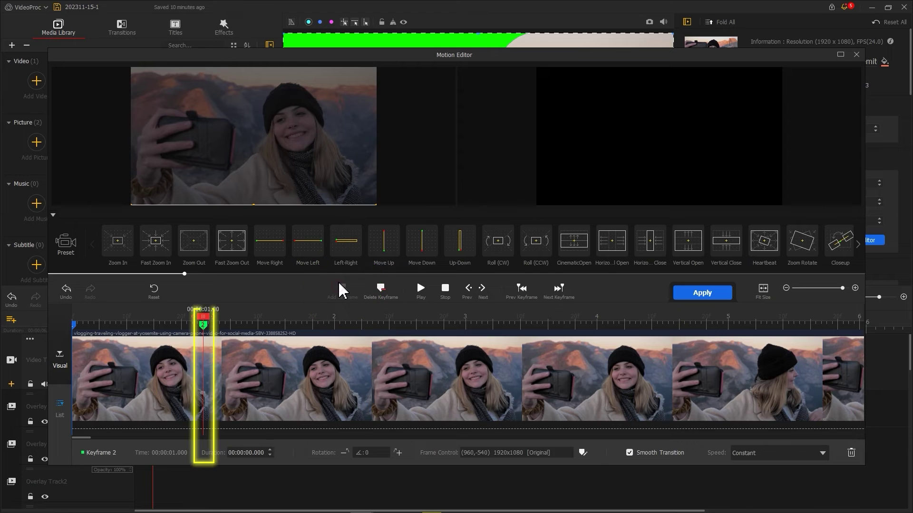
drag(348, 204, 352, 76)
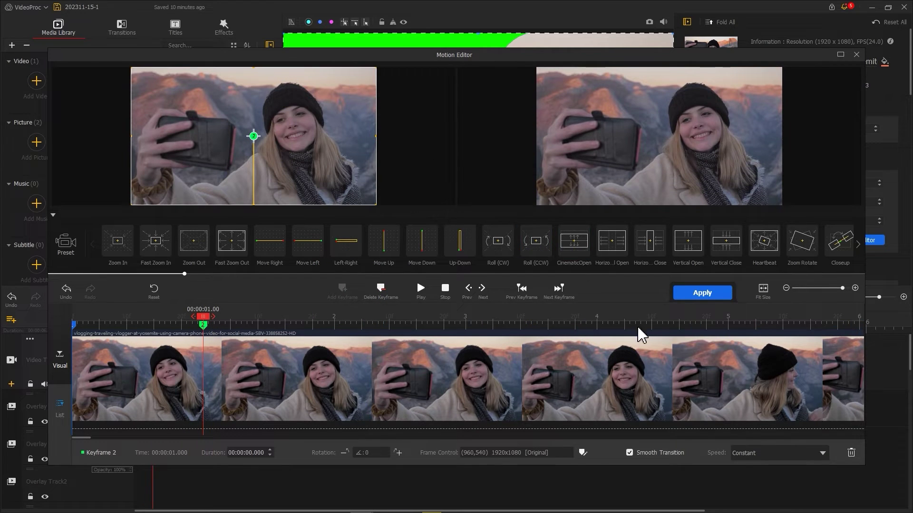
click(815, 457)
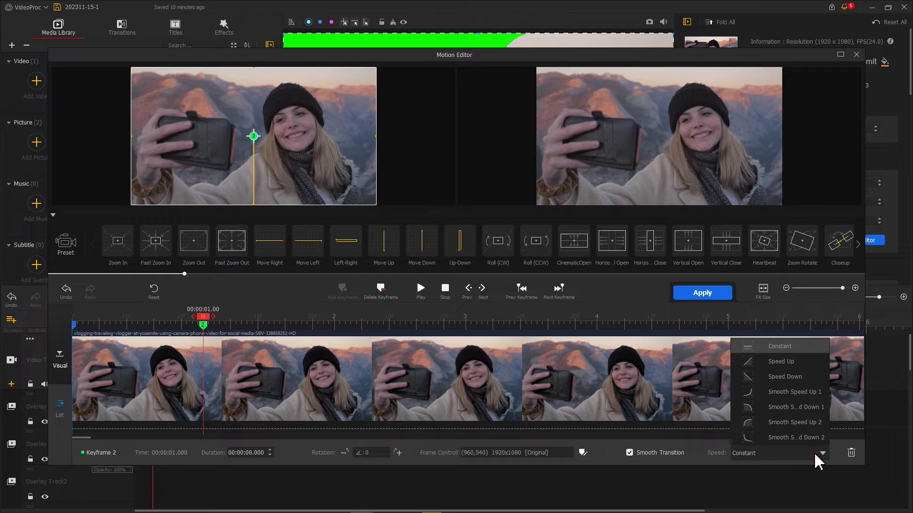
click(793, 410)
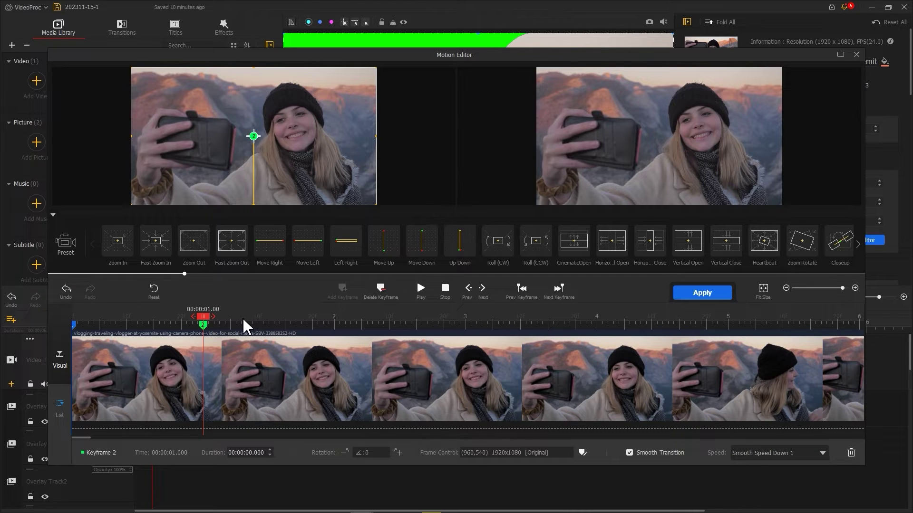
Add a 2s keyframe shifting the framing left, eased with Smooth Speed Down 1.
drag(208, 321, 334, 317)
click(342, 291)
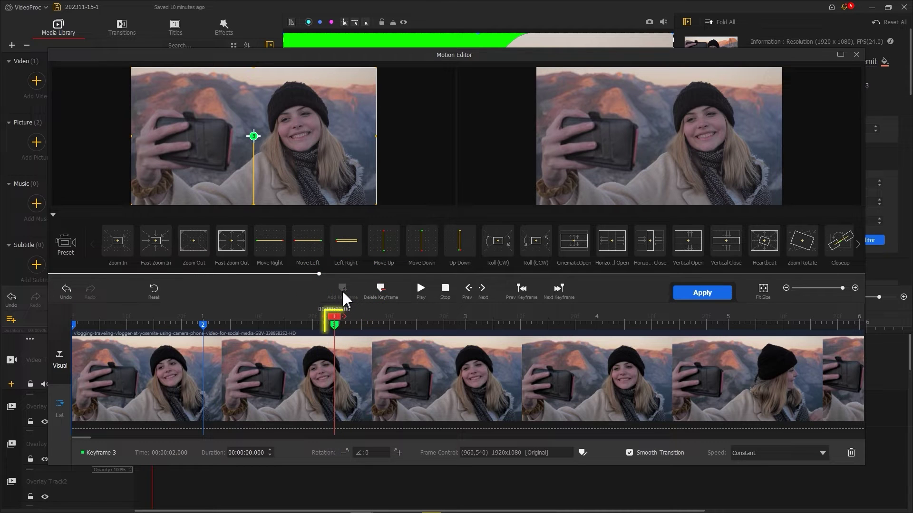
drag(330, 173, 305, 175)
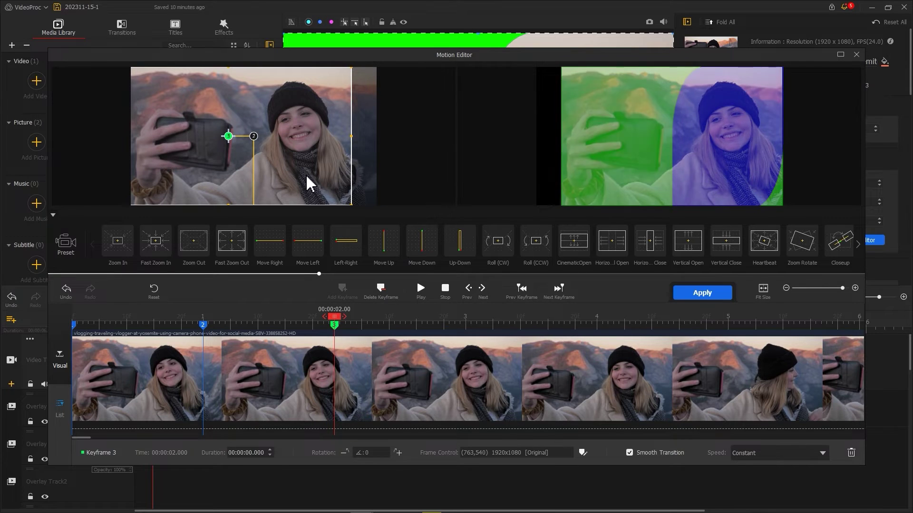
click(773, 452)
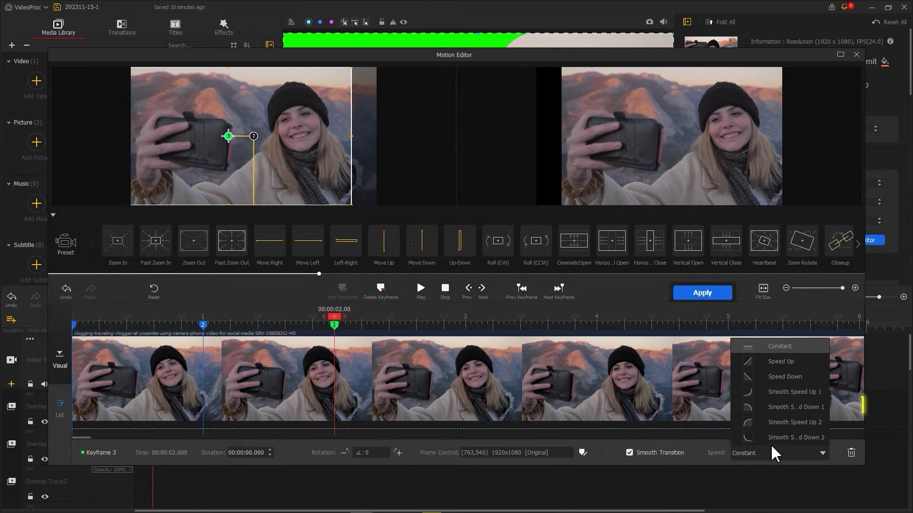
click(769, 408)
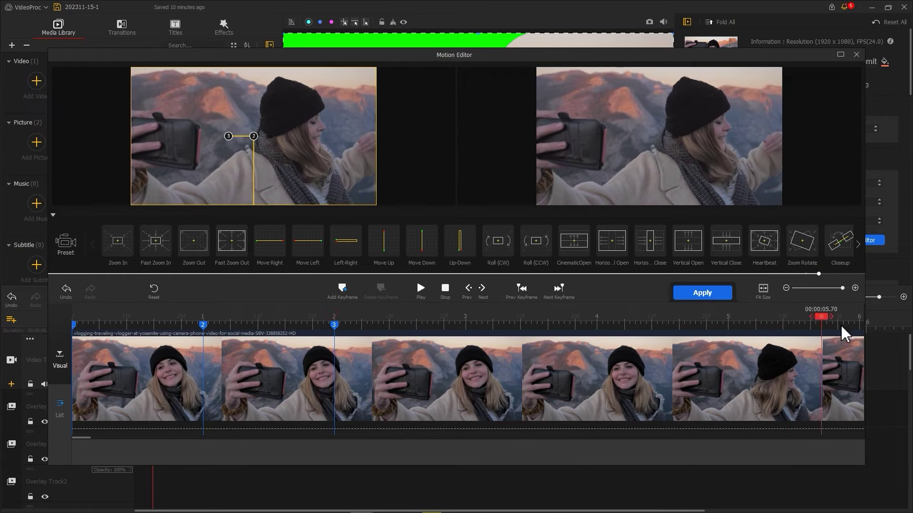
Add a final keyframe at the clip end and apply the motion.
drag(342, 318, 863, 318)
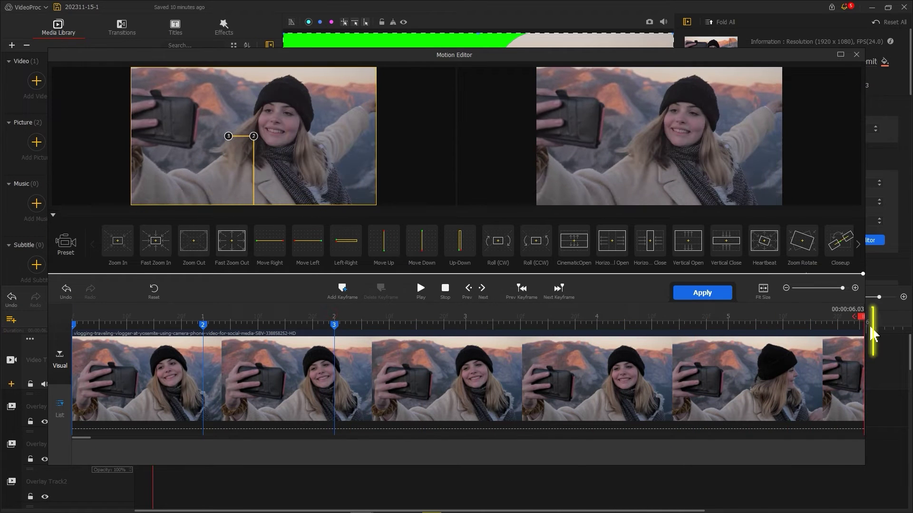
click(343, 289)
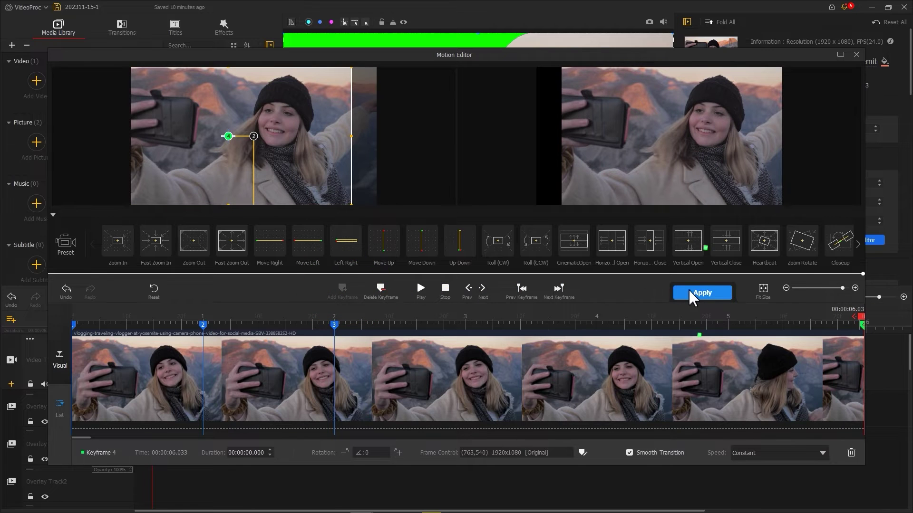
click(694, 292)
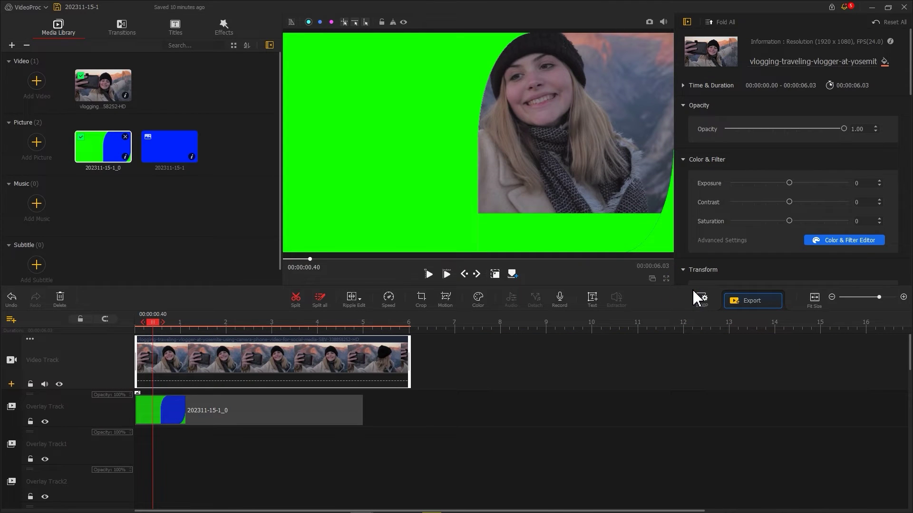
Add a starting overlay keyframe framed on a smaller area toward the lower right.
click(156, 414)
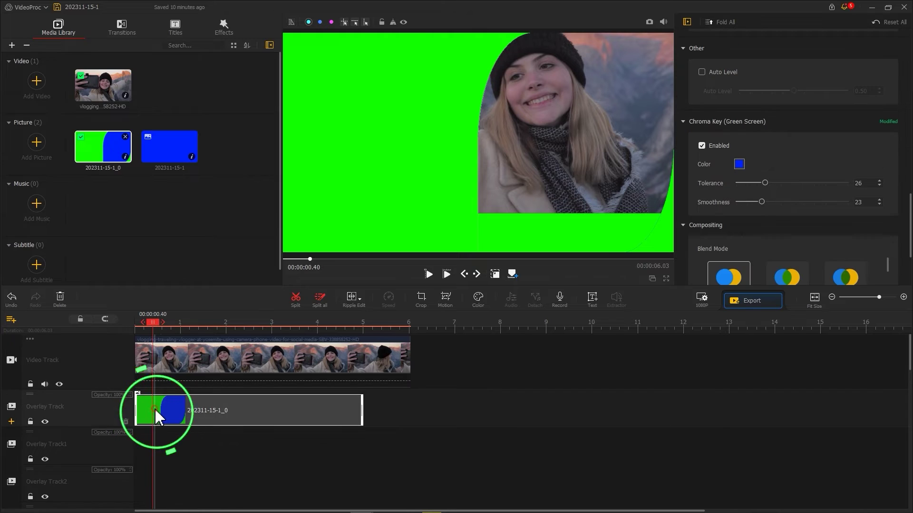
click(446, 298)
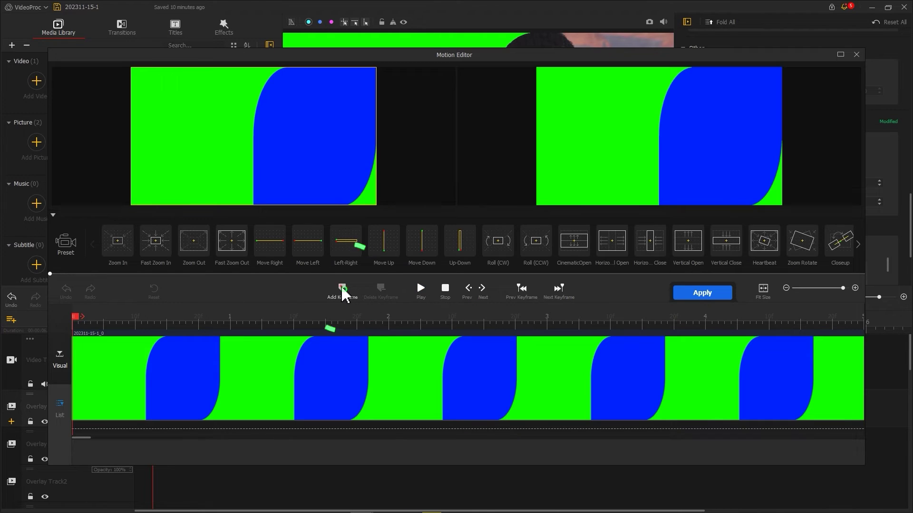
click(342, 289)
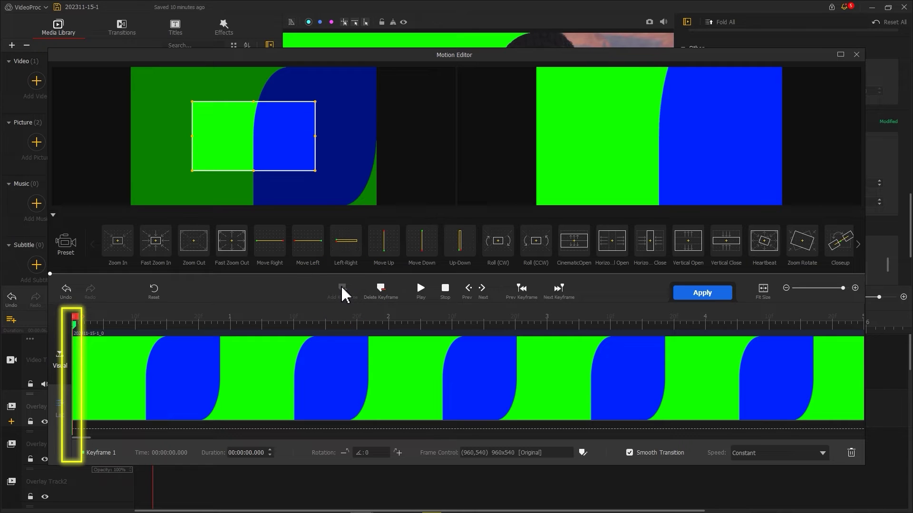
drag(257, 144, 301, 153)
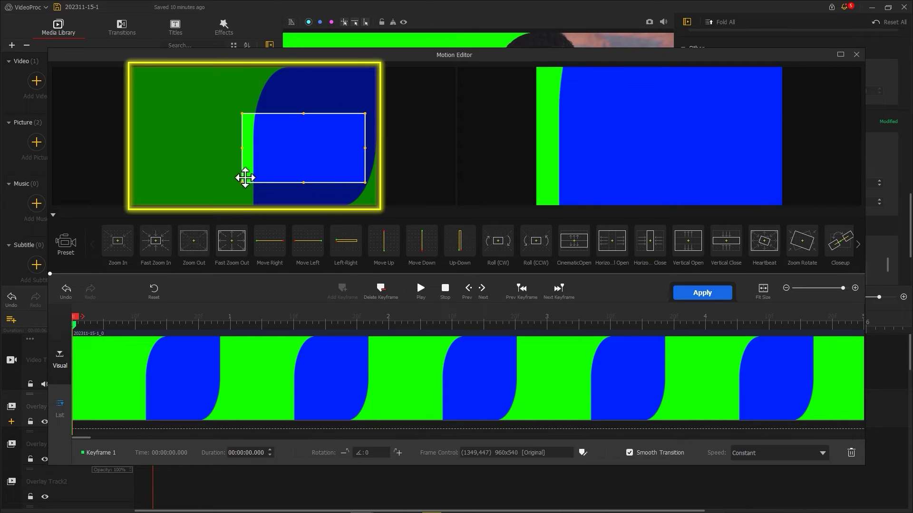
drag(242, 182, 287, 156)
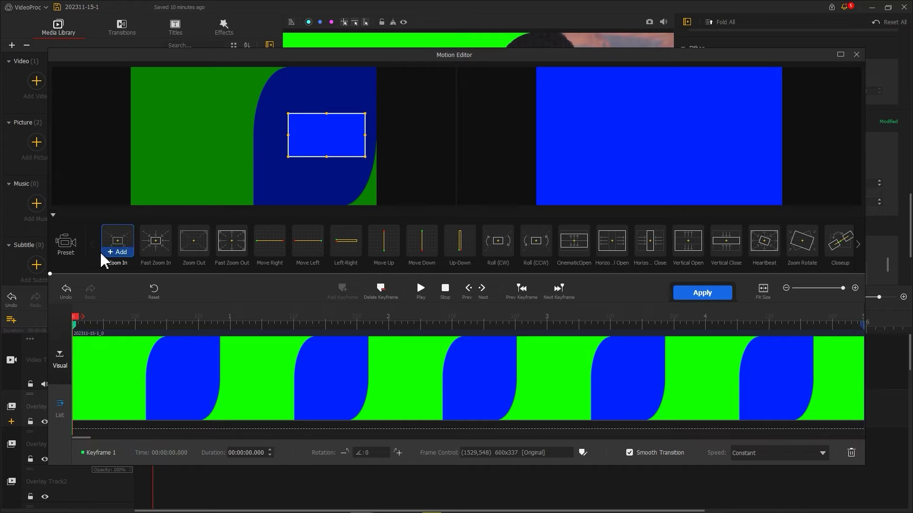
Add a 1s keyframe shifted up-right with Smooth Speed Down 1, then apply.
drag(77, 317, 230, 314)
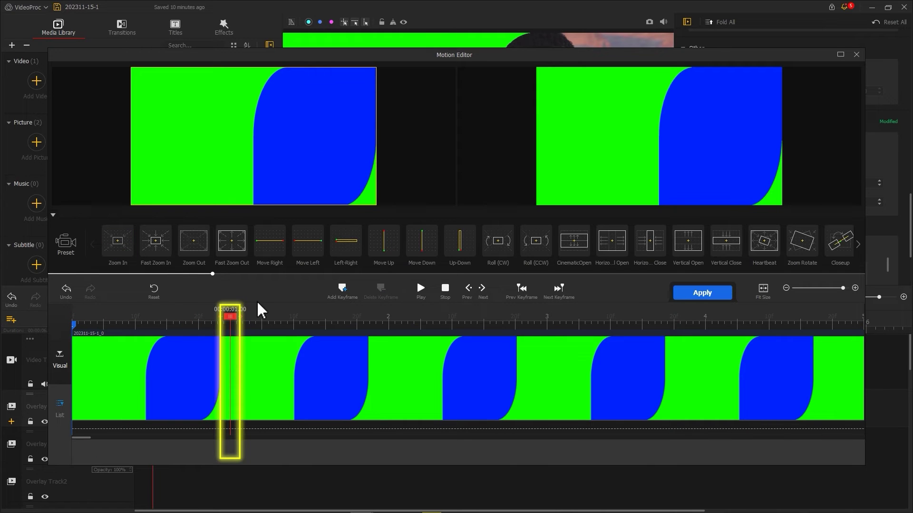
click(342, 291)
mouse_move(342, 147)
mouse_down()
mouse_move(305, 111)
mouse_move(136, 204)
mouse_up()
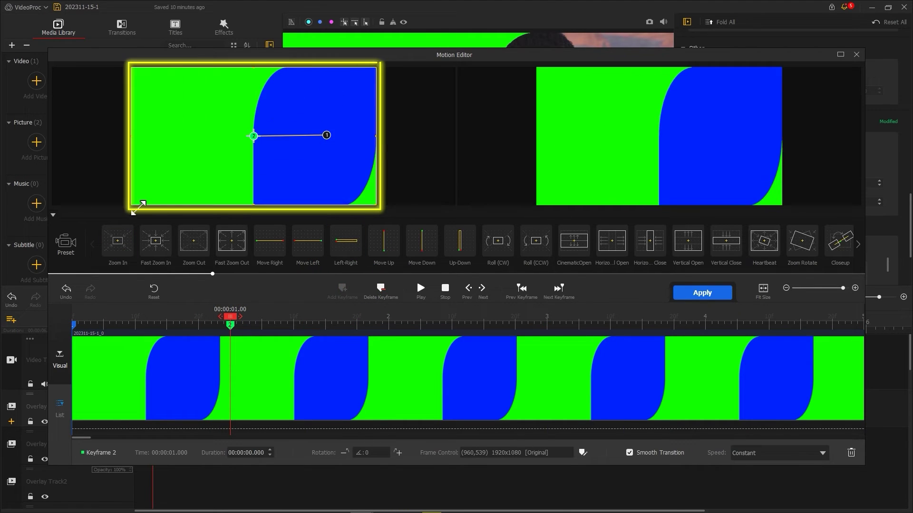
click(785, 455)
click(771, 410)
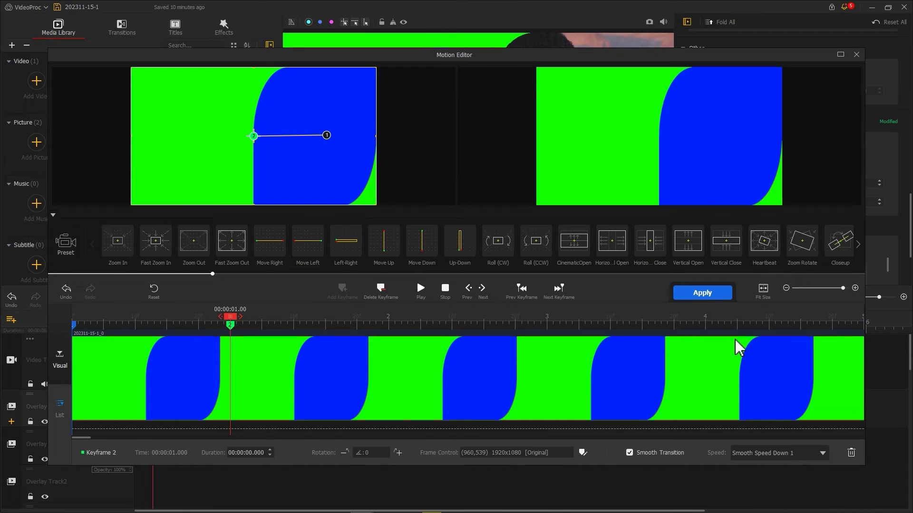
click(705, 296)
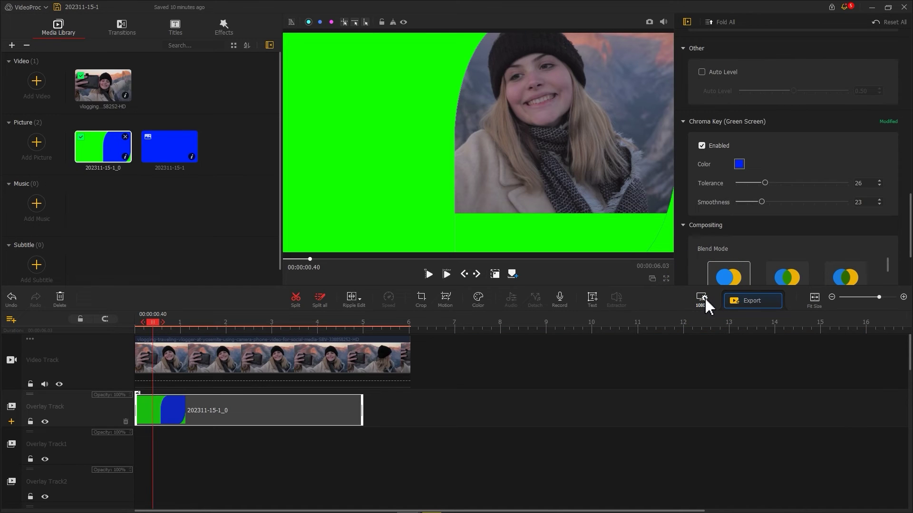
Shift the mask overlay later in the vlog, export it as part 1, and load the next timeline.
drag(200, 421, 268, 421)
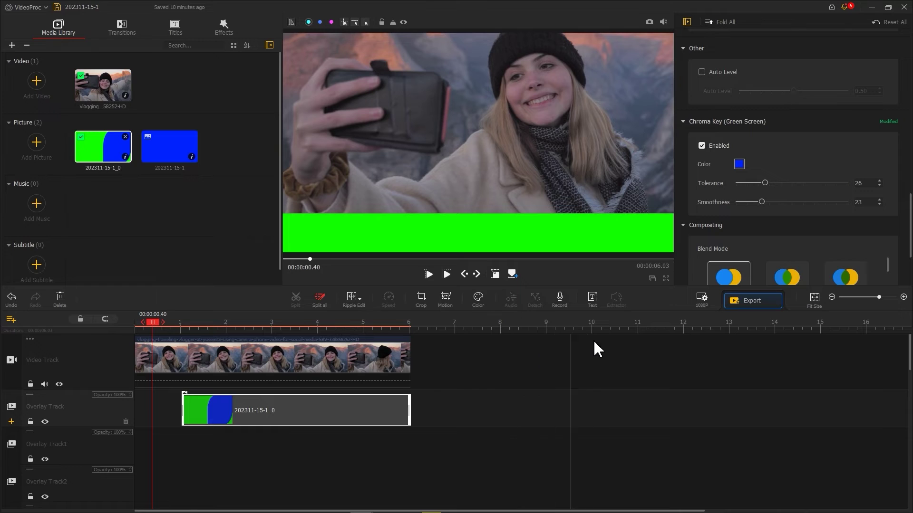
click(753, 301)
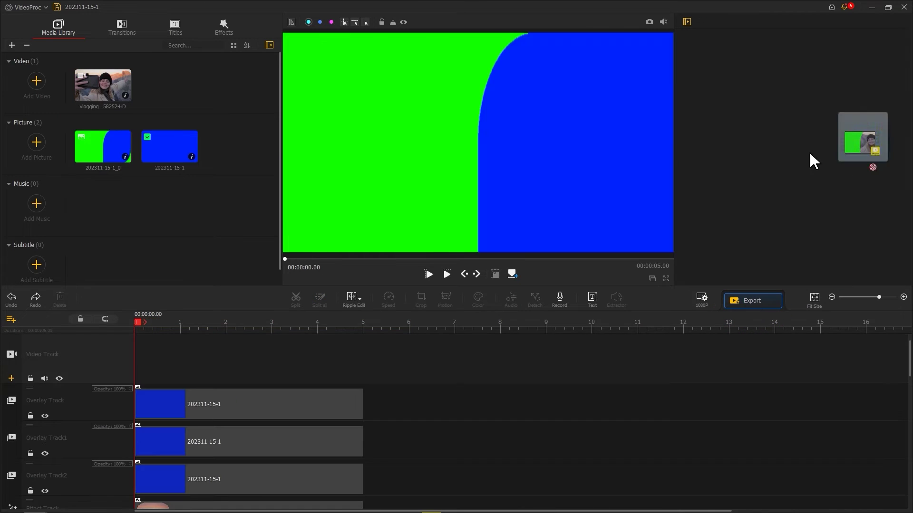
drag(810, 159, 203, 156)
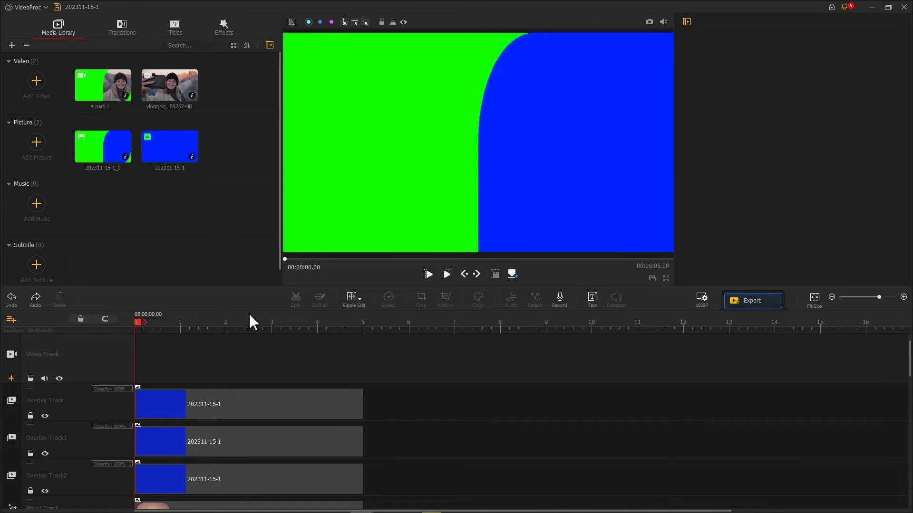
Delete the three overlay clips and set the project background to White.
key(ctrl+a)
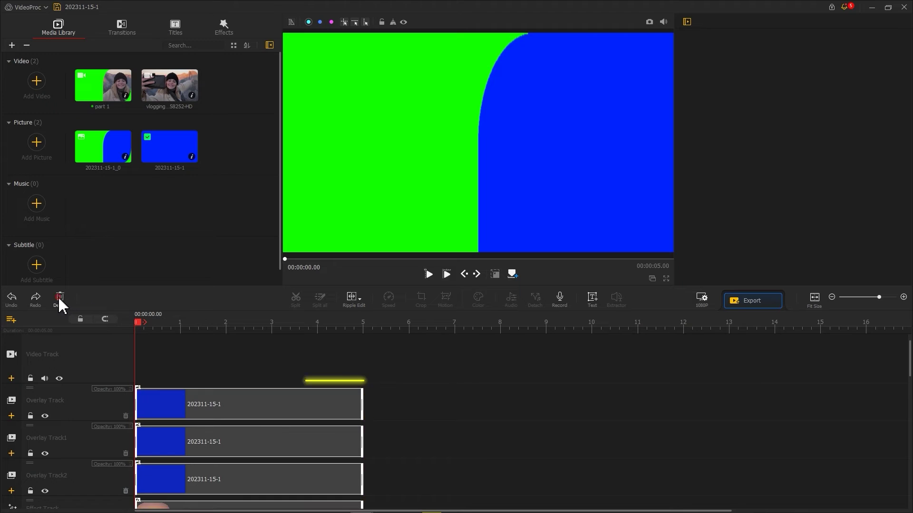
click(60, 301)
click(701, 299)
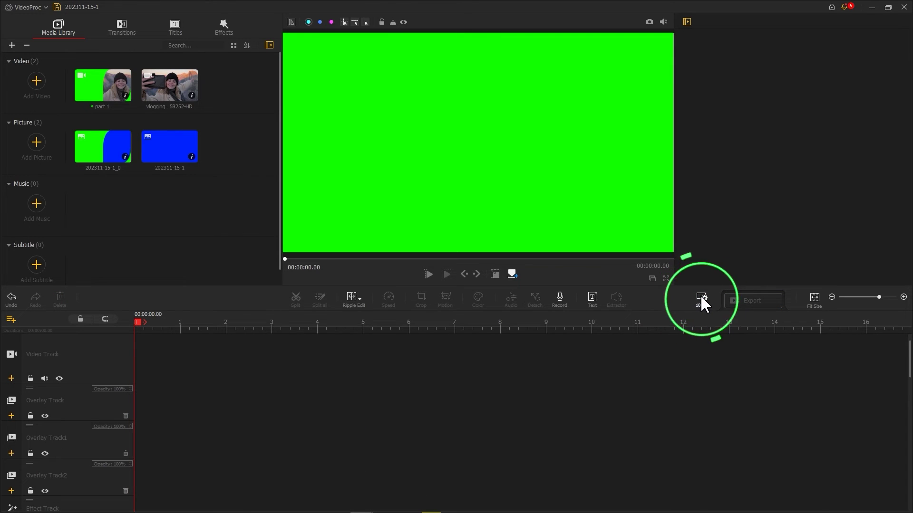
click(359, 336)
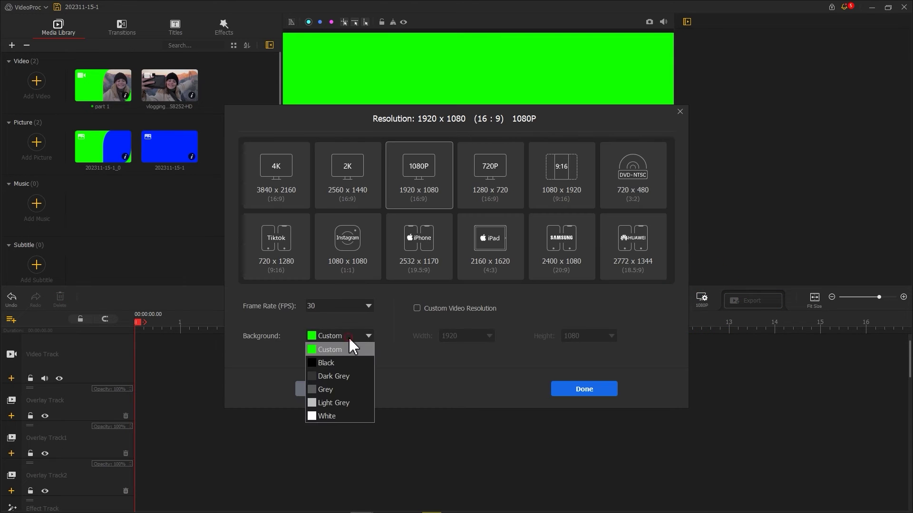
click(346, 416)
click(573, 390)
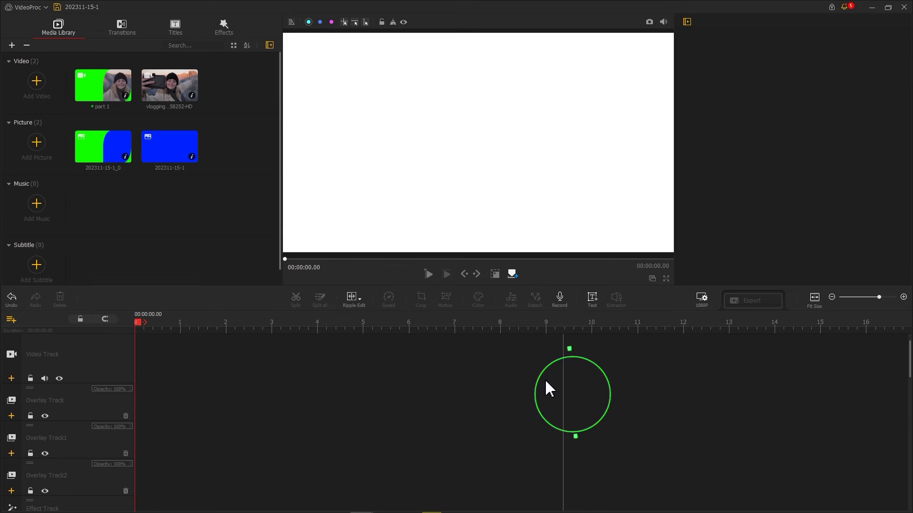
Place part 1 on Overlay Track2 and fit it to screen width.
drag(100, 87, 141, 490)
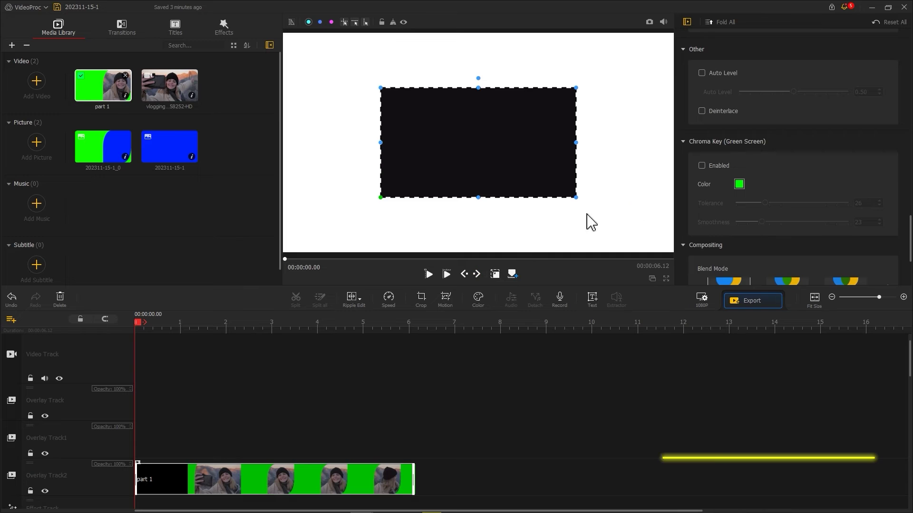
scroll(694, 193, up, 5)
scroll(713, 196, up, 5)
click(766, 137)
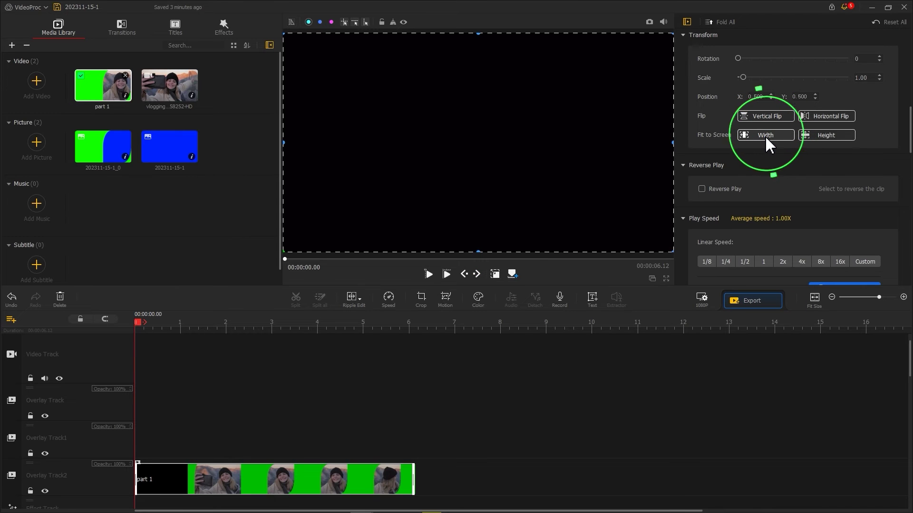
drag(143, 331, 216, 329)
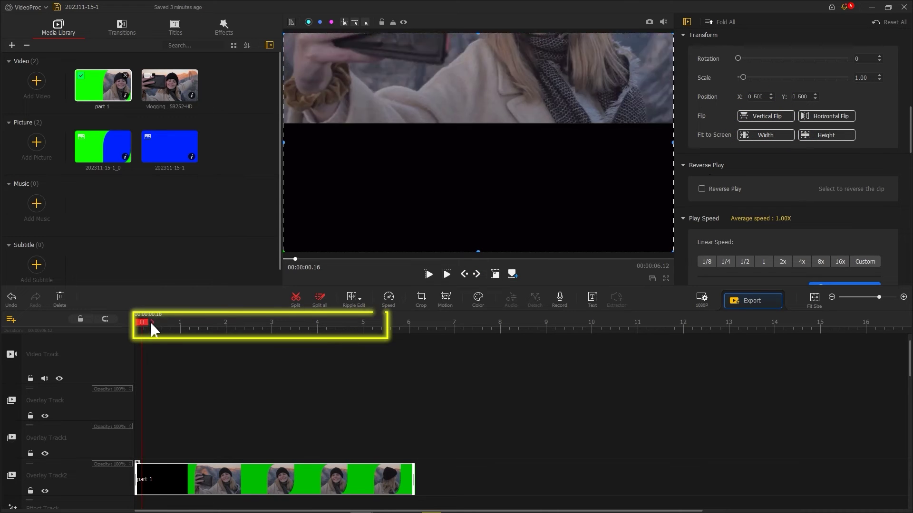
Enable Chroma Key with green as the key colour and lower the tolerance.
scroll(689, 261, down, 5)
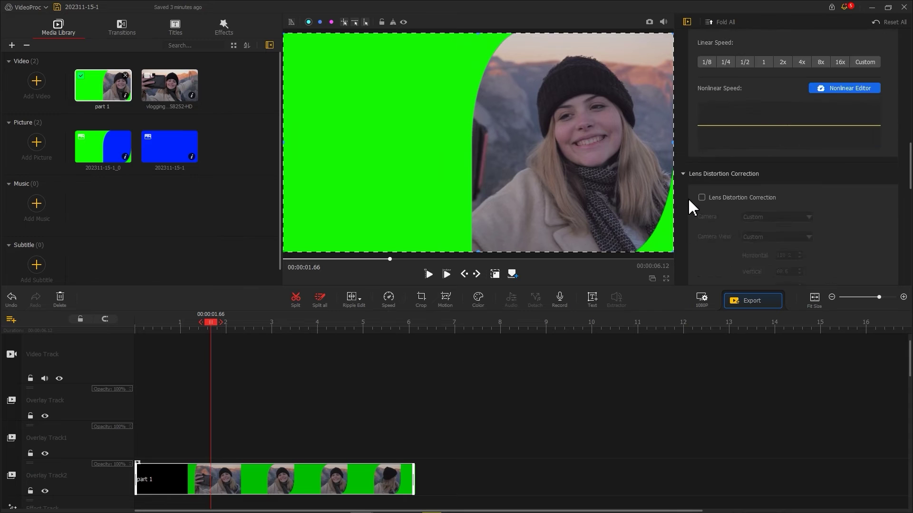
scroll(688, 204, down, 5)
scroll(723, 179, down, 3)
click(738, 155)
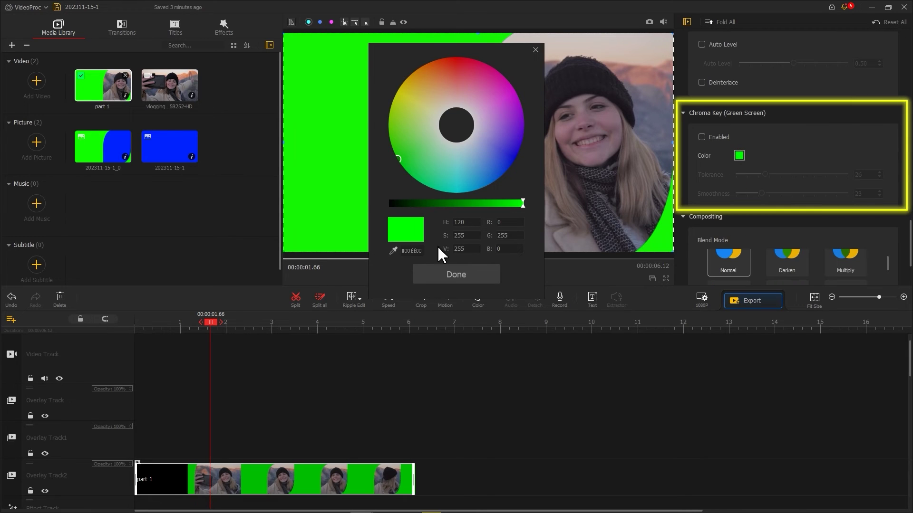
click(442, 275)
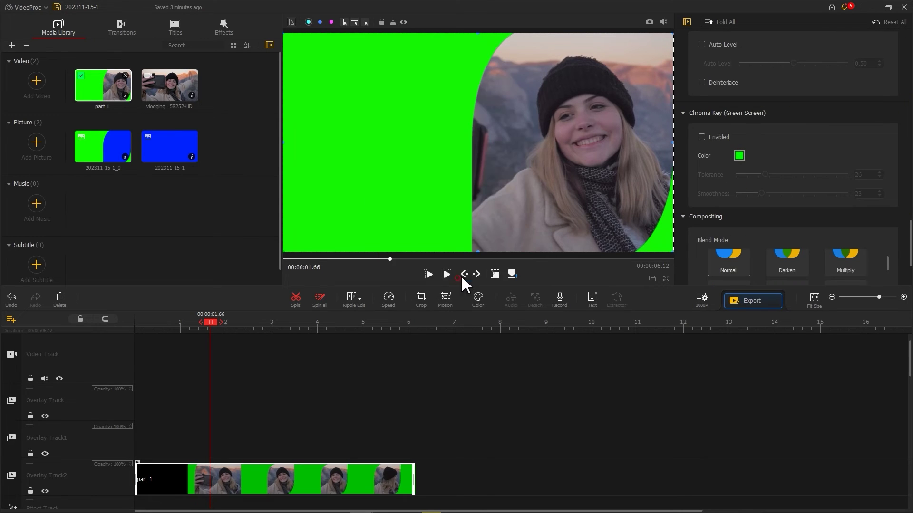
click(701, 136)
click(760, 175)
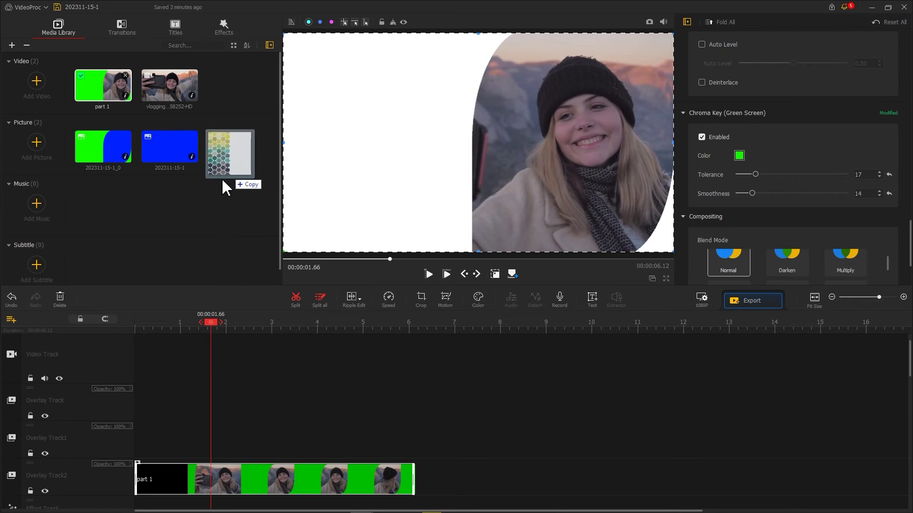
Put the star image on the main video track, lock Overlay Track 2, and shift the stars left.
drag(892, 75, 218, 191)
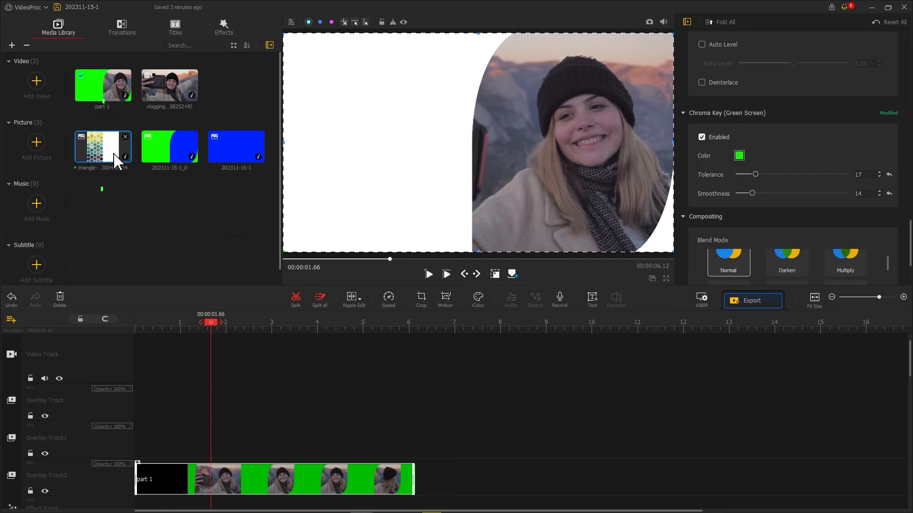
drag(116, 162, 150, 356)
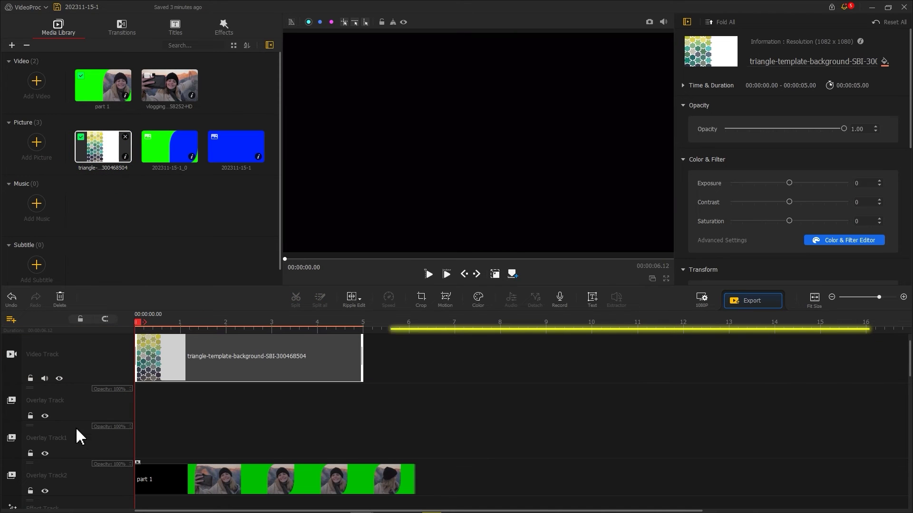
click(30, 496)
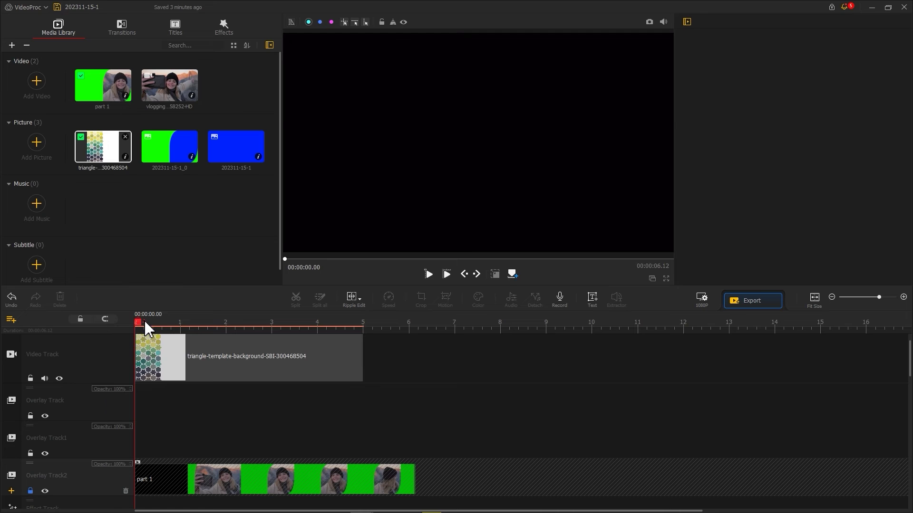
drag(145, 323, 206, 323)
drag(427, 173, 348, 166)
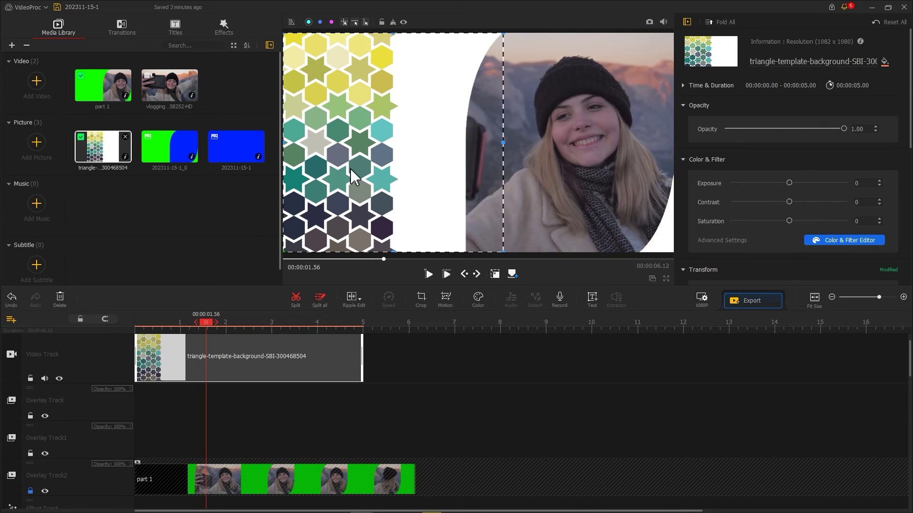
Add a start motion keyframe to the star image with a shrunken, zoomed-in frame box.
click(446, 298)
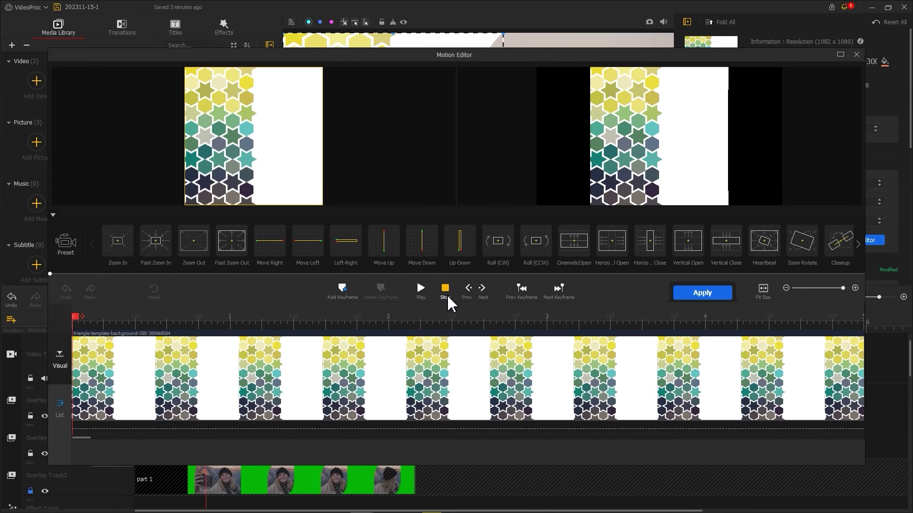
click(342, 289)
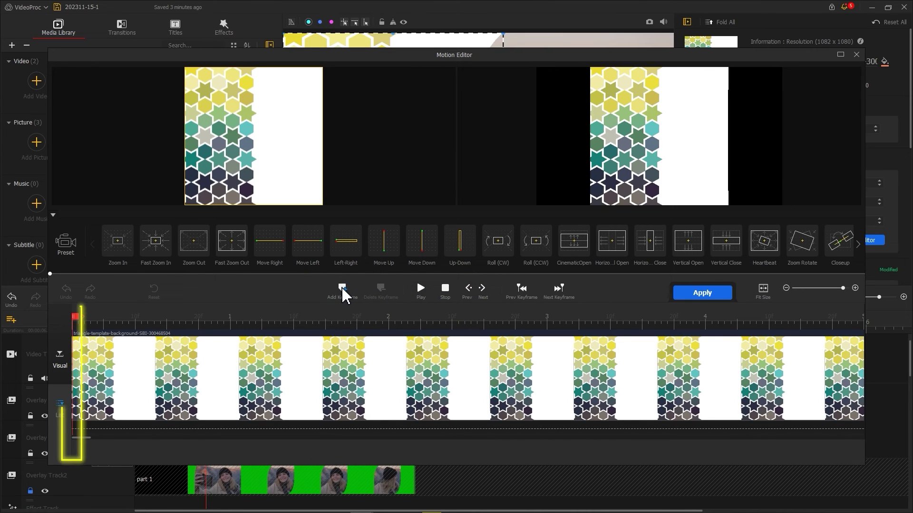
click(342, 289)
mouse_move(323, 206)
mouse_down()
mouse_move(271, 173)
mouse_move(254, 137)
mouse_move(304, 188)
mouse_up()
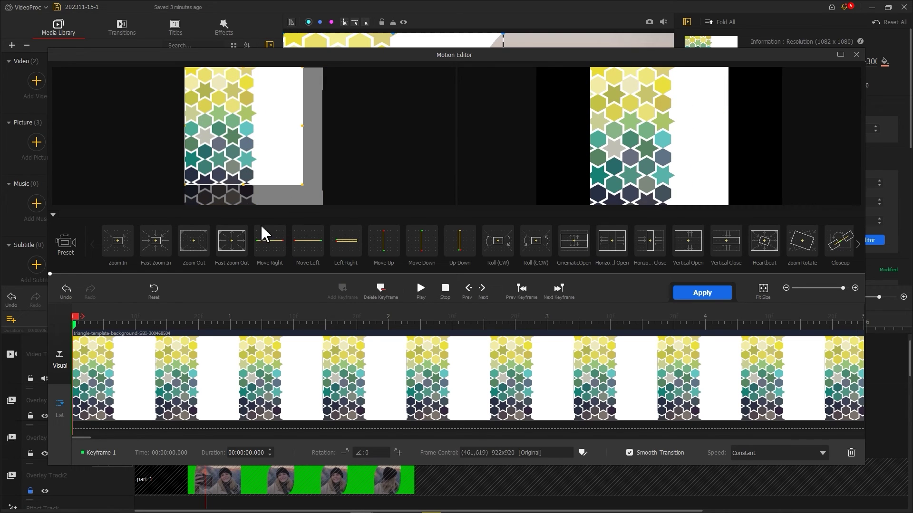
Add an end keyframe at five seconds with the box moved down, and apply the motion.
click(736, 323)
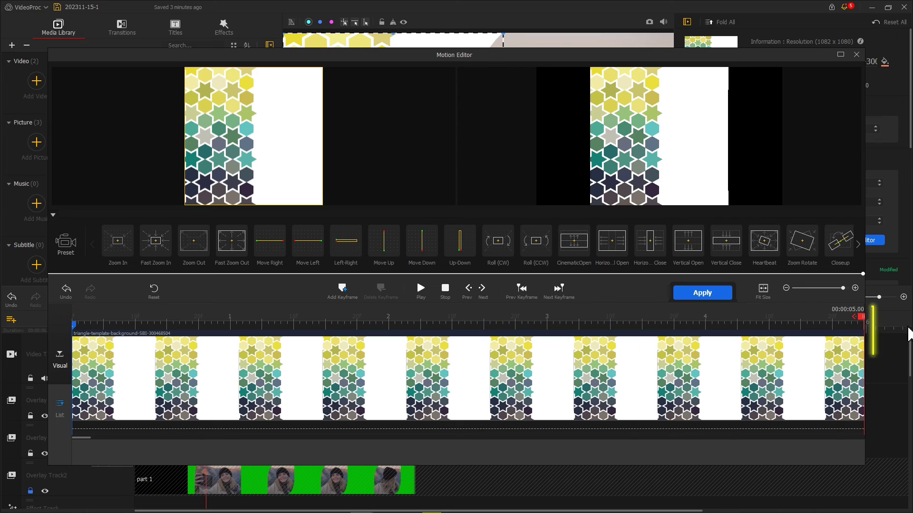
click(342, 291)
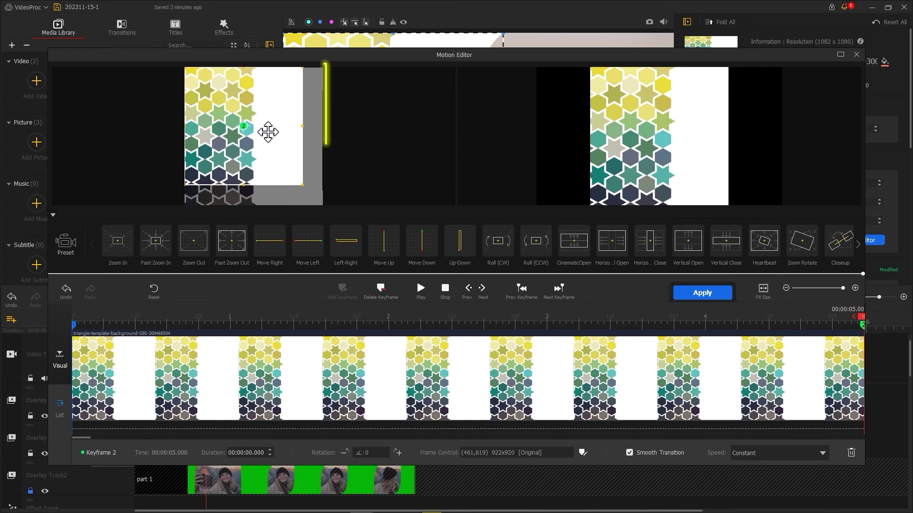
drag(267, 137, 264, 156)
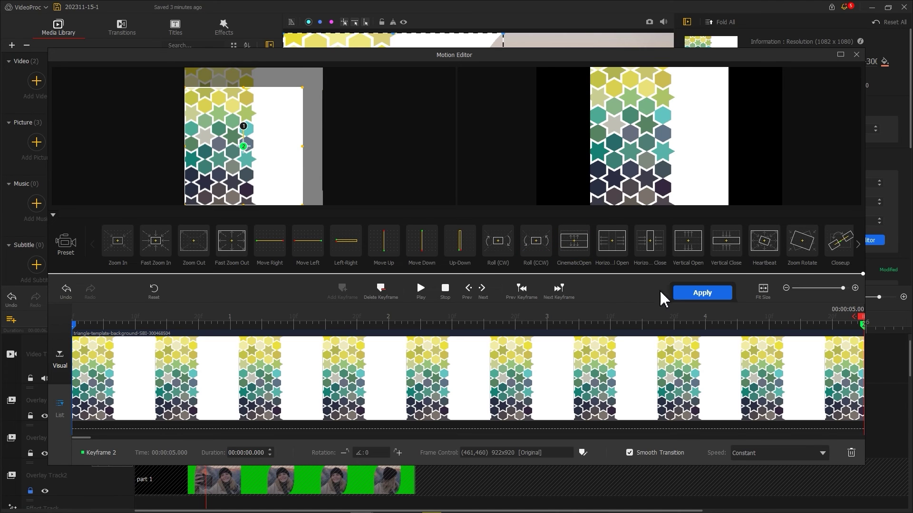
click(703, 294)
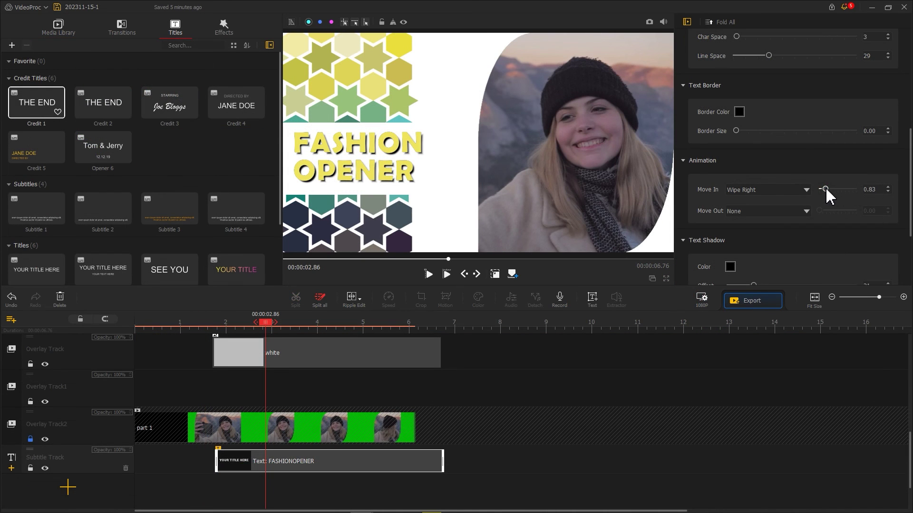
Change the title's Move In from 0.83 to 0.64, then play the opener from the start.
drag(826, 189, 823, 189)
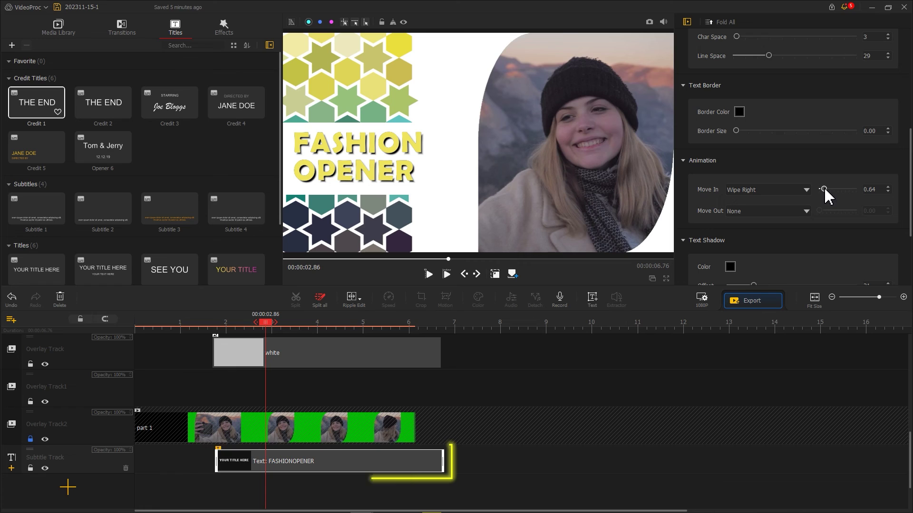
drag(259, 328, 117, 328)
key(space)
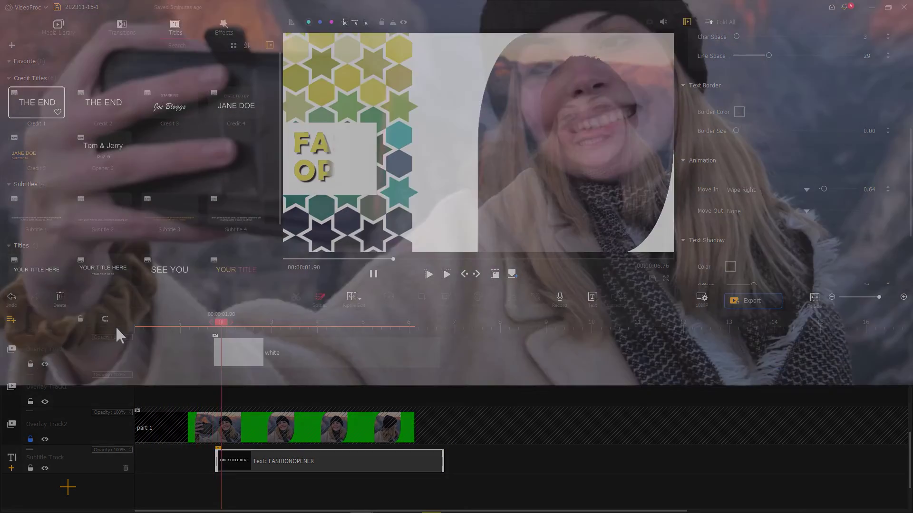